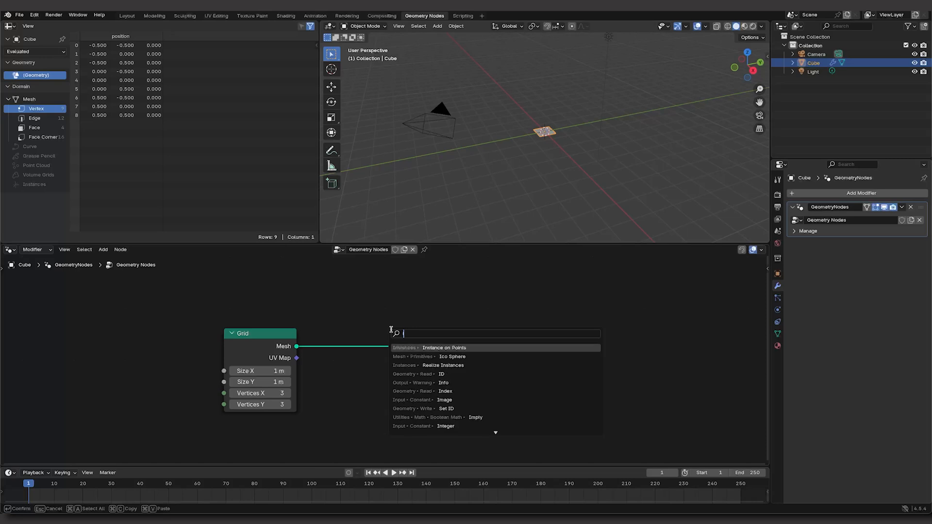
Step: Insert an Instance on Points node between the Grid and Group Output nodes
key("BackSpace")
key("BackSpace")
key("BackSpace")
key("BackSpace")
type("Instance")
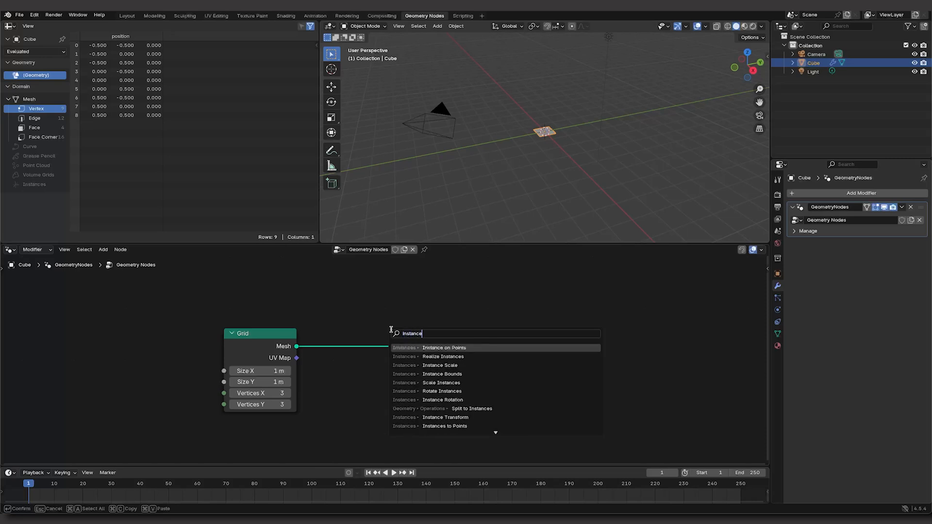
key("Return")
left_click(383, 325)
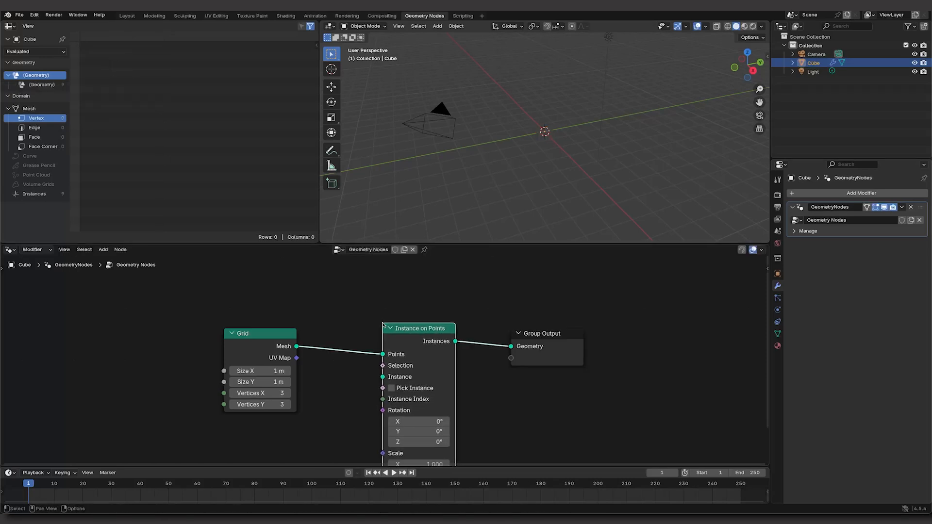
Step: Add a Cylinder node below the Grid and connect its Mesh output to the Instance input of Instance on Points
scroll(538, 402, "up", 4)
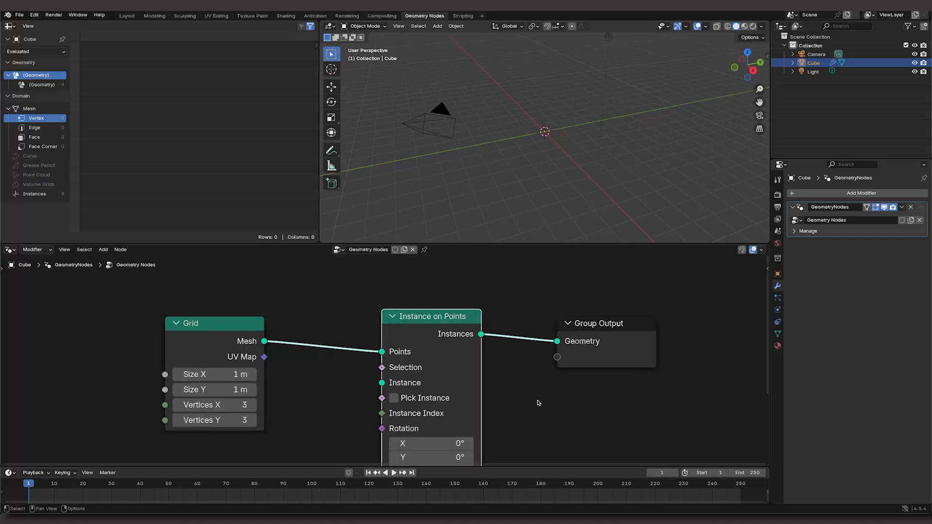
scroll(536, 403, "down", 5)
middle_click_drag(534, 404, 542, 350)
left_click(285, 423)
key("shift+a")
left_click(273, 329)
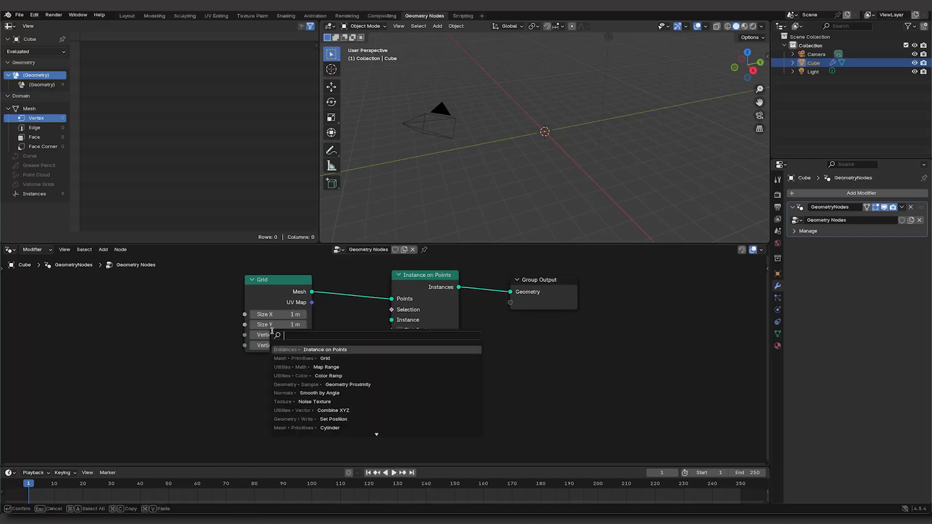
type("cyl")
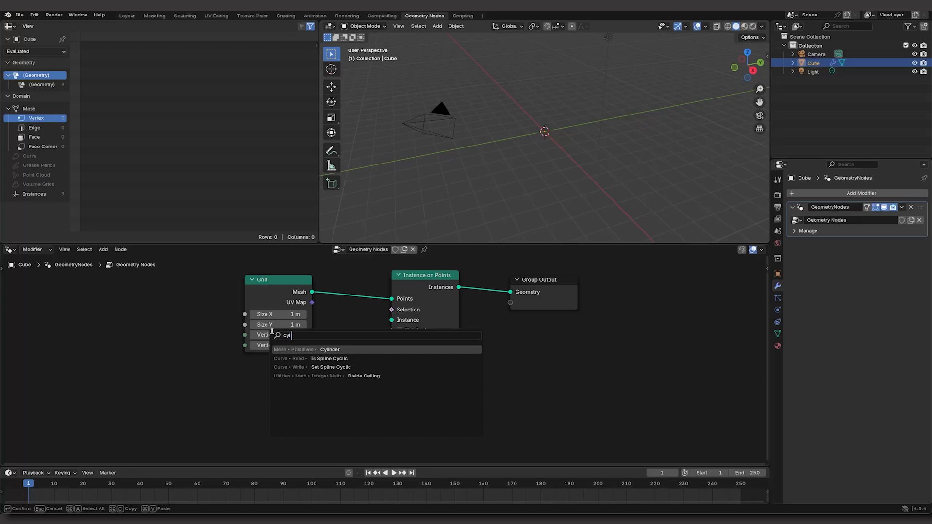
left_click(335, 349)
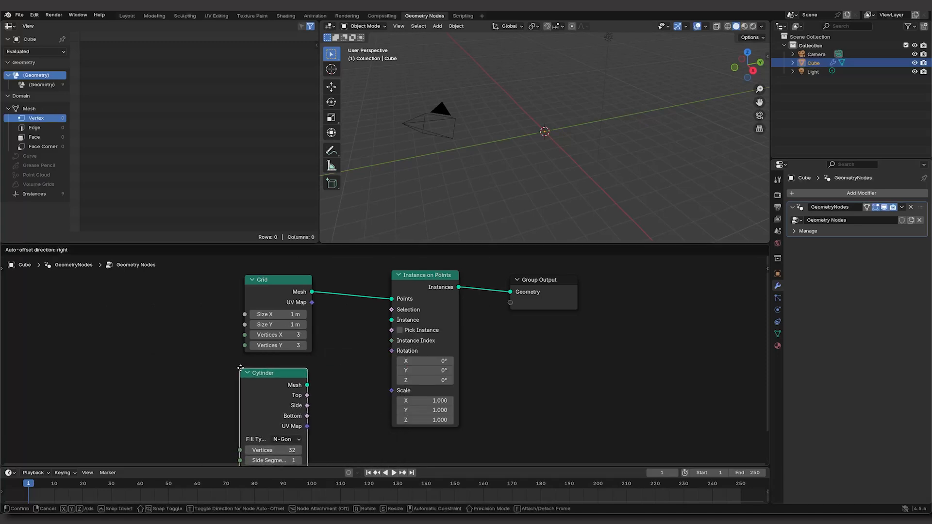
left_click(242, 371)
left_click_drag(313, 386, 312, 384)
left_click_drag(350, 346, 388, 319)
Step: Set the Grid node's Size X and Size Y to 38 m each
scroll(563, 100, "up", 4)
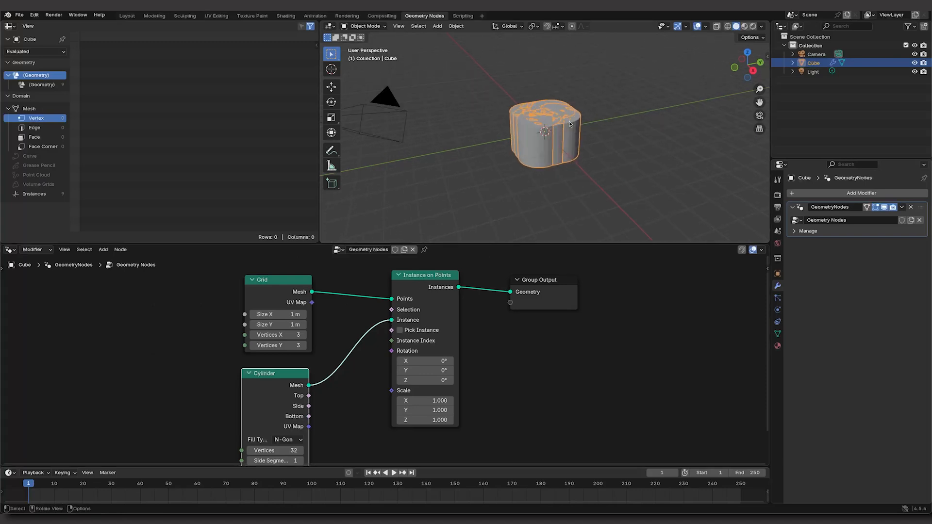
middle_click_drag(647, 137, 632, 138)
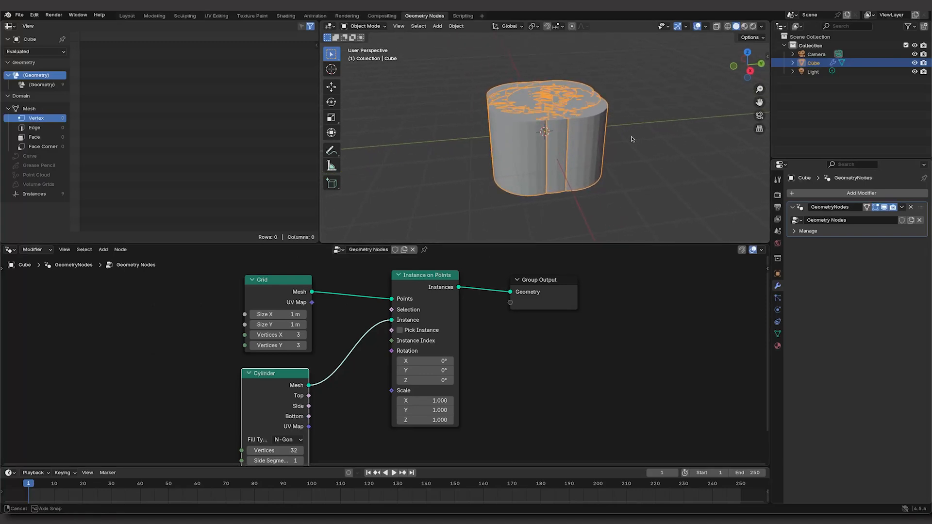
left_click(357, 280)
left_click(291, 316)
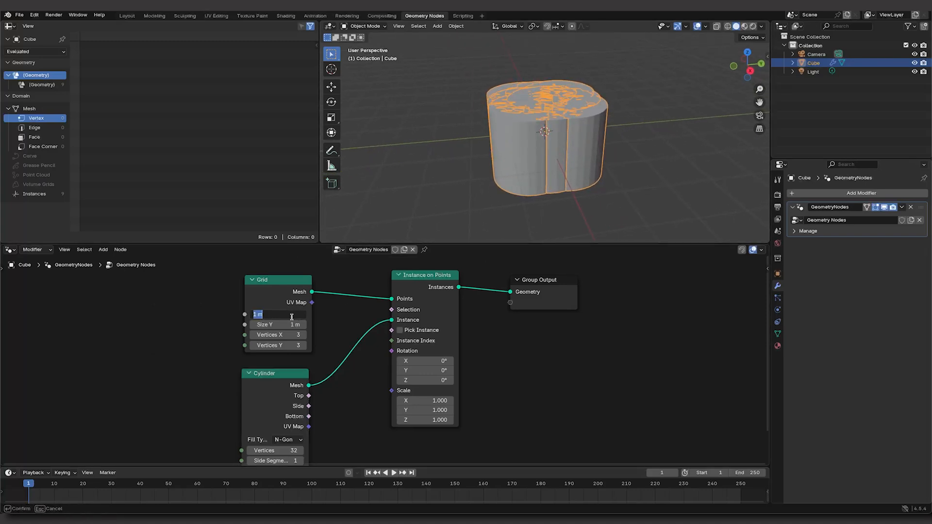
type("38")
key("Return")
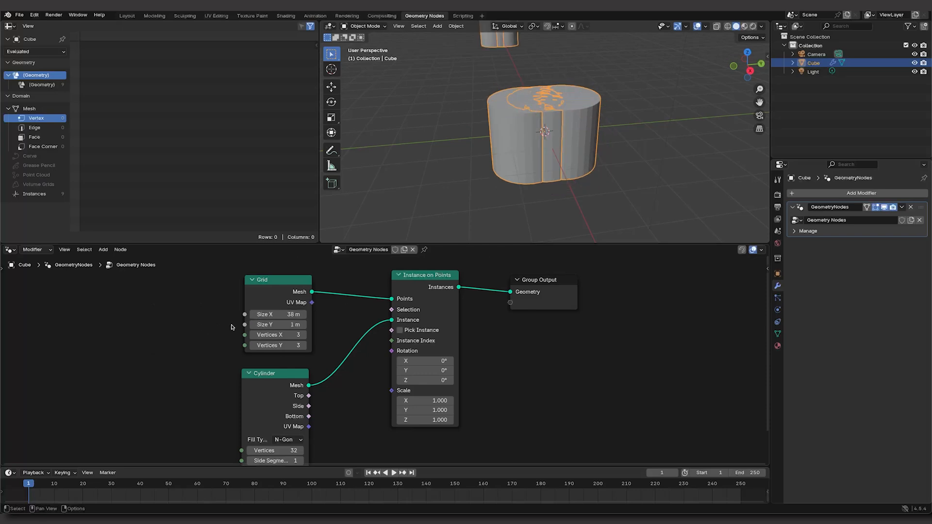
left_click(293, 325)
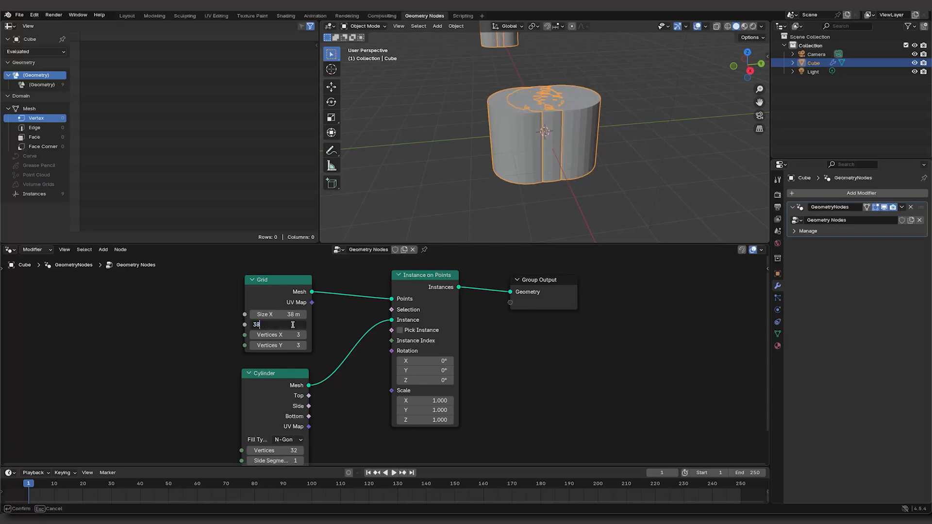
type("38")
key("Return")
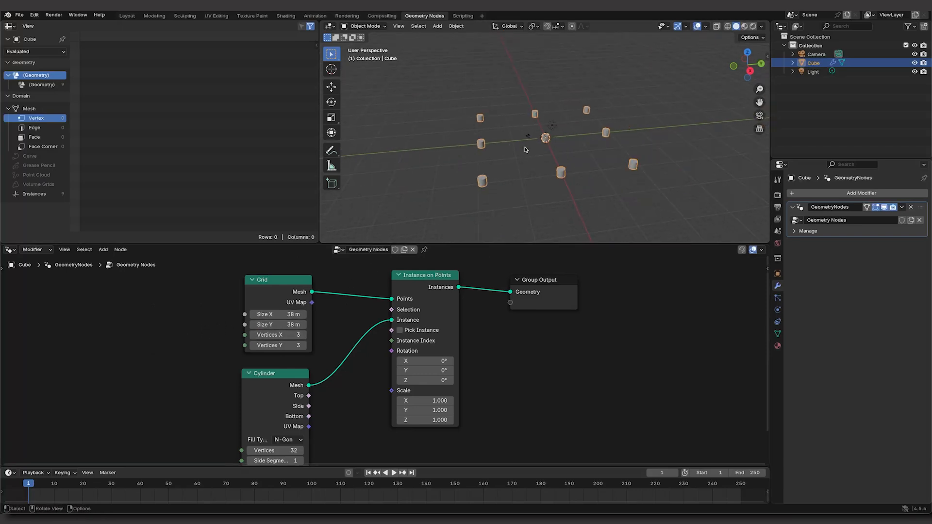
Step: Set the Grid node's Vertices X to 91 and Vertices Y to 37
left_click(297, 339)
type("91")
left_click(188, 350)
left_click(296, 346)
type("37")
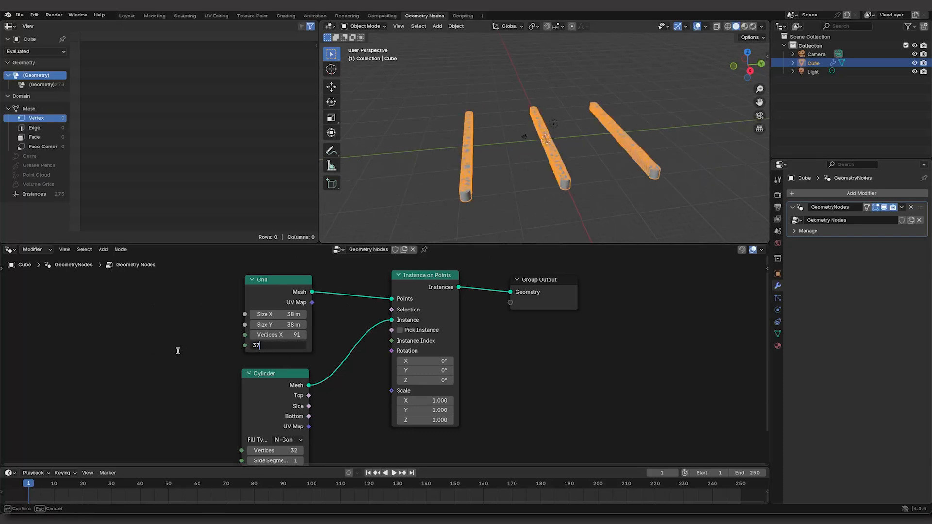
left_click(177, 351)
Step: Insert a Smooth by Angle node between Instance on Points and Group Output, spacing the nodes apart
left_click(600, 198)
scroll(598, 198, "up", 6)
middle_click_drag(599, 198, 598, 172)
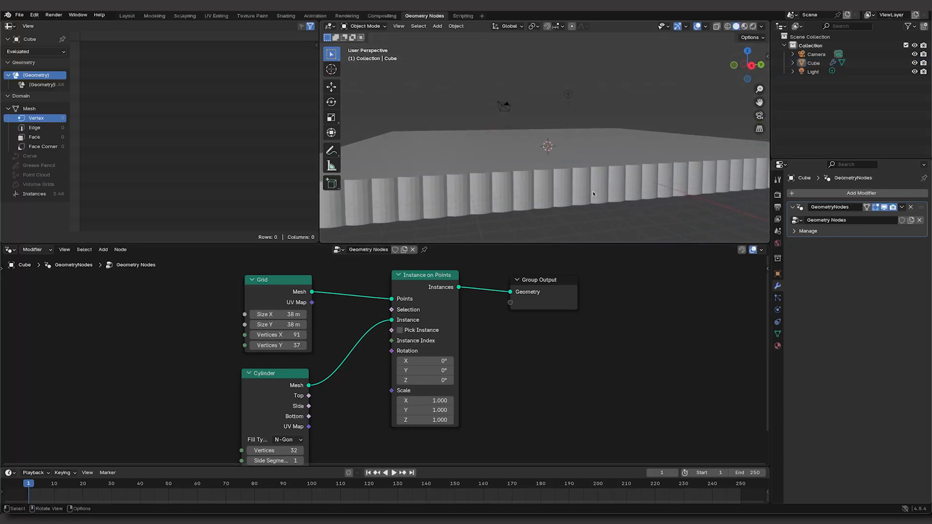
key("shift+a")
left_click(569, 327)
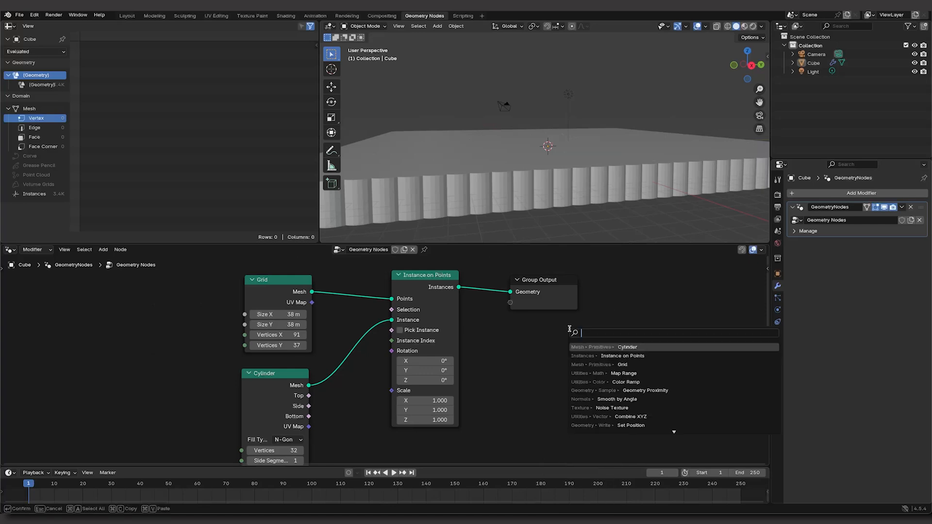
type("smooth")
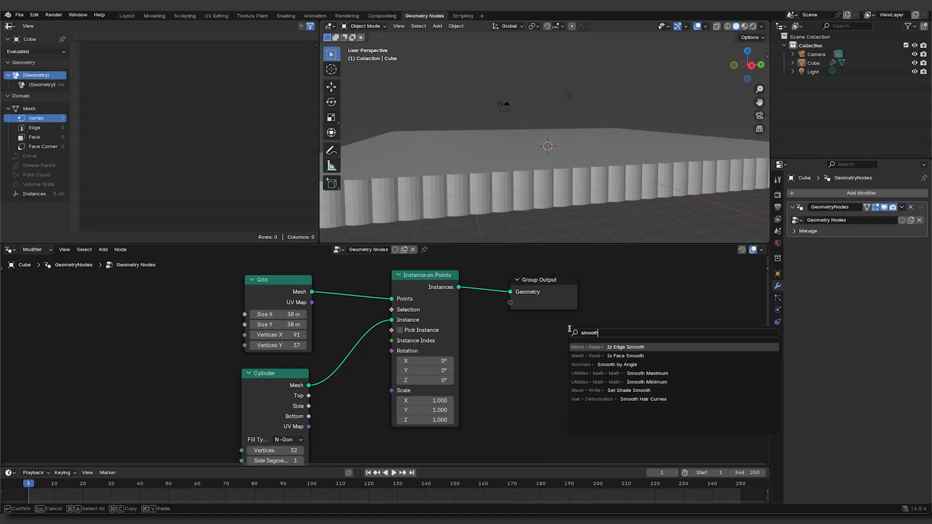
left_click(611, 363)
left_click(479, 289)
left_click_drag(571, 290, 640, 286)
left_click_drag(516, 297, 566, 284)
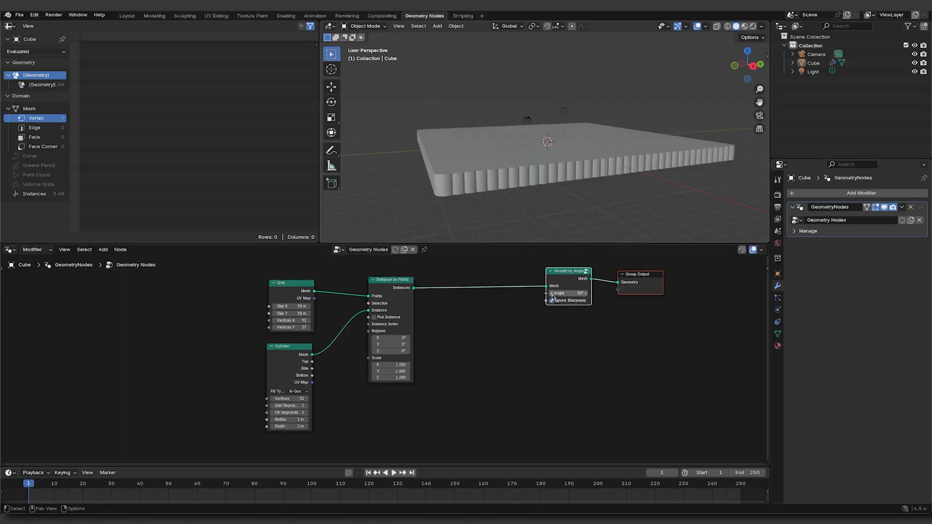
Step: Insert a Set Position node between Instance on Points and Smooth by Angle
left_click(541, 318)
key("shift+a")
type("set")
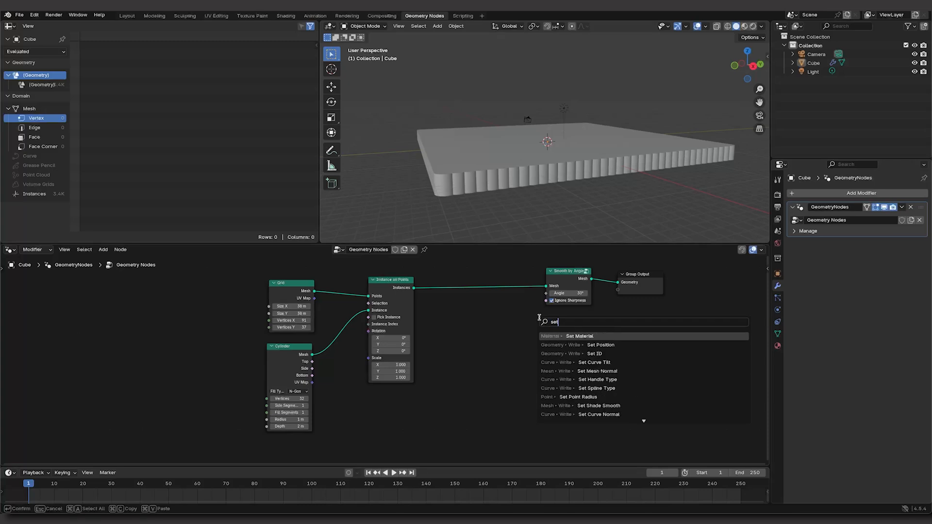
left_click(597, 345)
left_click(465, 273)
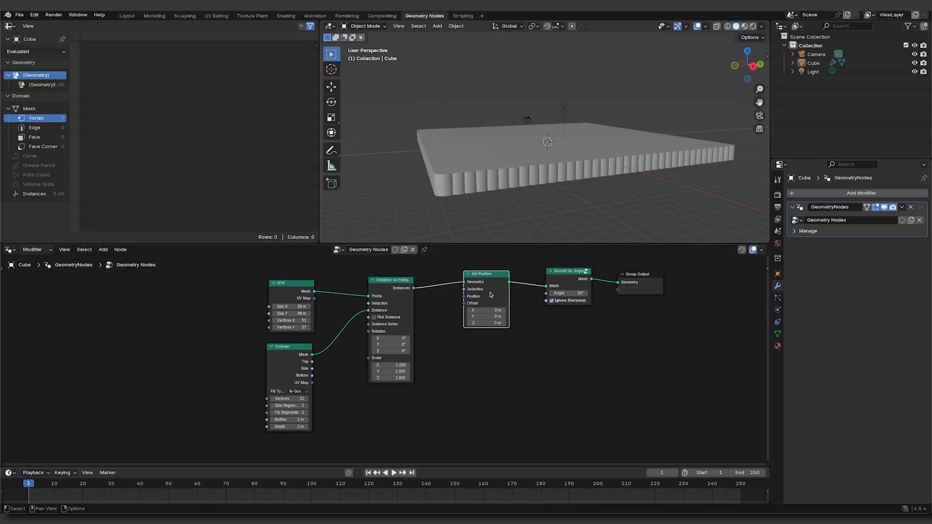
Step: Add a Noise Texture node below the link between Instance on Points and Set Position
key("shift+a")
left_click(492, 325)
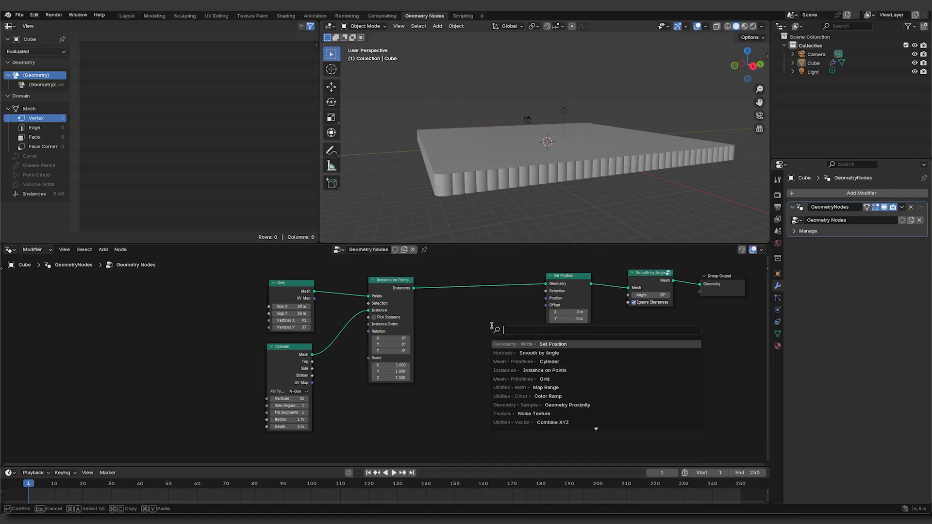
type("noise")
key("Return")
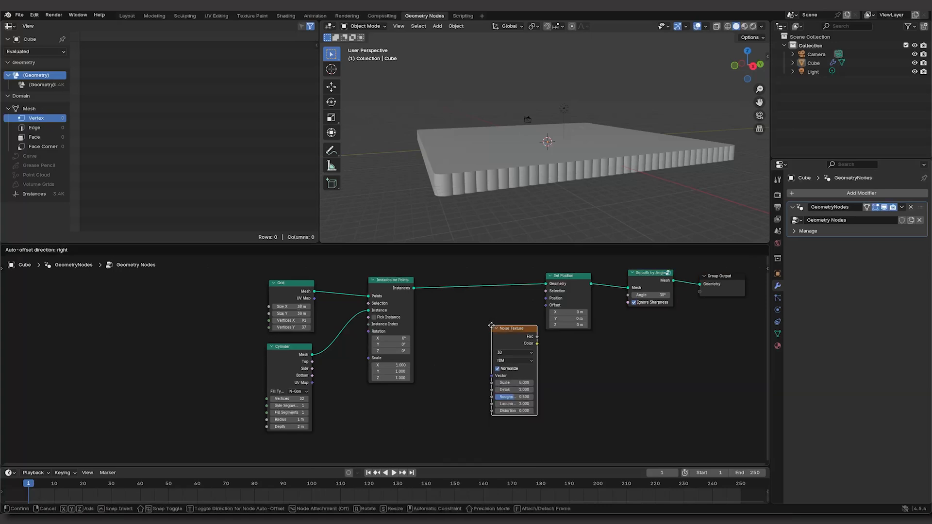
left_click(441, 351)
Step: Switch the Noise Texture to 4D and connect its Fac output to the Offset input of Set Position
left_click(464, 378)
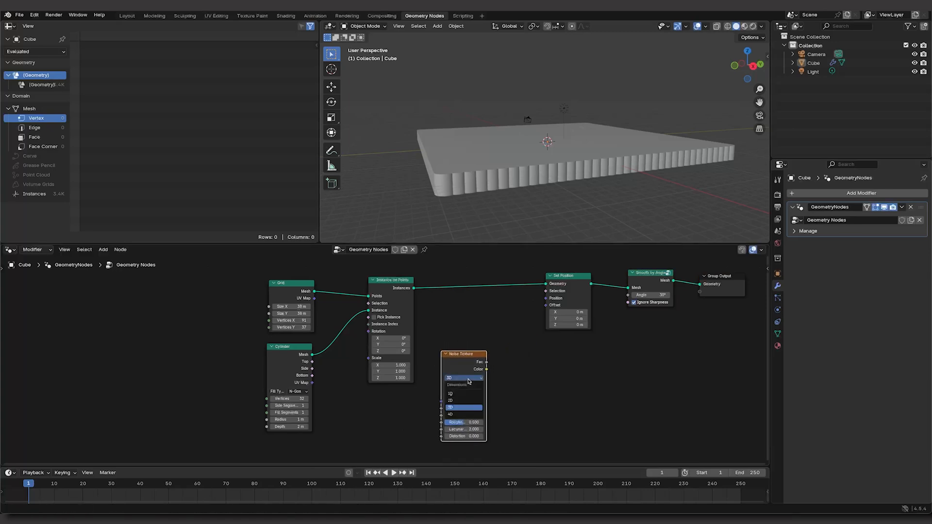
left_click(458, 414)
left_click_drag(487, 361, 504, 350)
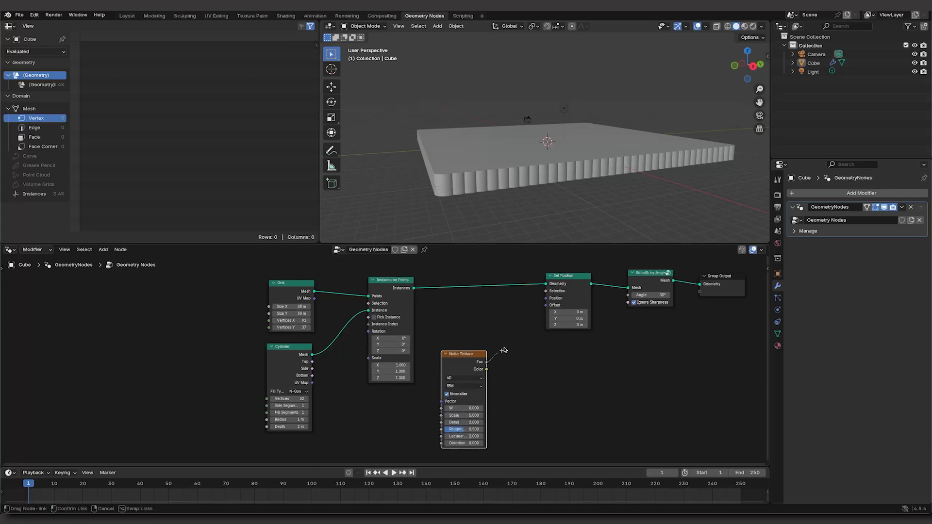
left_click_drag(539, 309, 539, 310)
Step: Tune the Noise Texture with W 0.4, Scale 2.3, Roughness 0.9, Normalize turned off and a higher Distortion
middle_click_drag(510, 152, 563, 192)
scroll(567, 194, "down", 1)
scroll(567, 194, "up", 3)
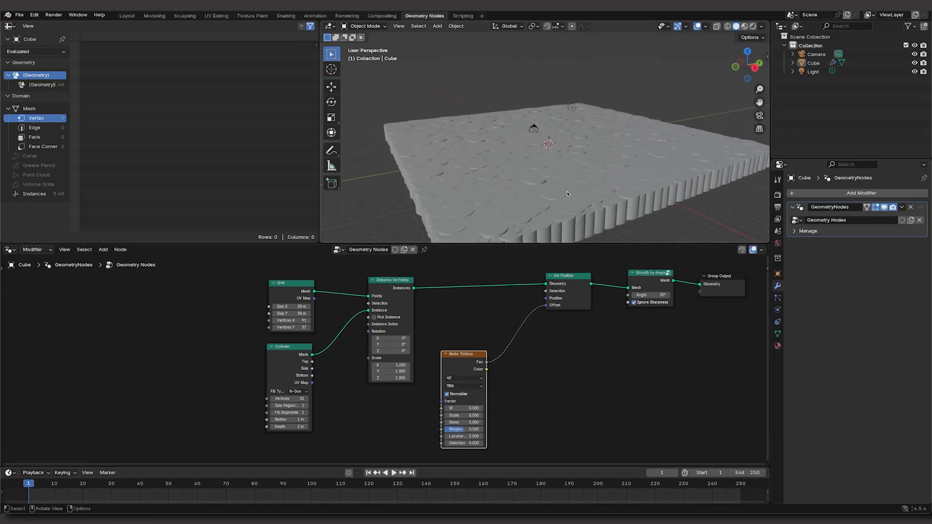
left_click_drag(472, 409, 486, 443)
left_click(472, 416)
type("2.3")
key("Return")
left_click(447, 394)
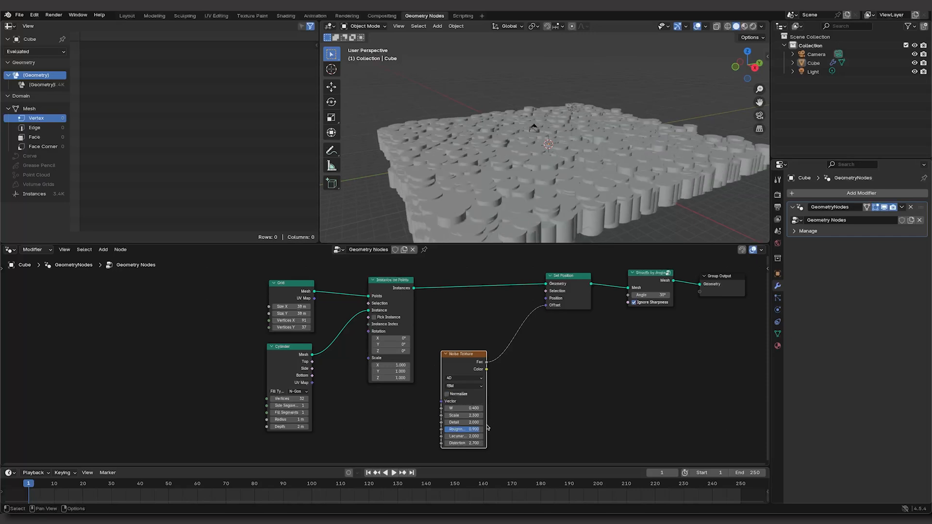
left_click_drag(473, 444, 488, 443)
Step: Insert a Combine XYZ node between Noise Texture and Set Position, feeding the noise Fac into its Z input only
key("shift+a")
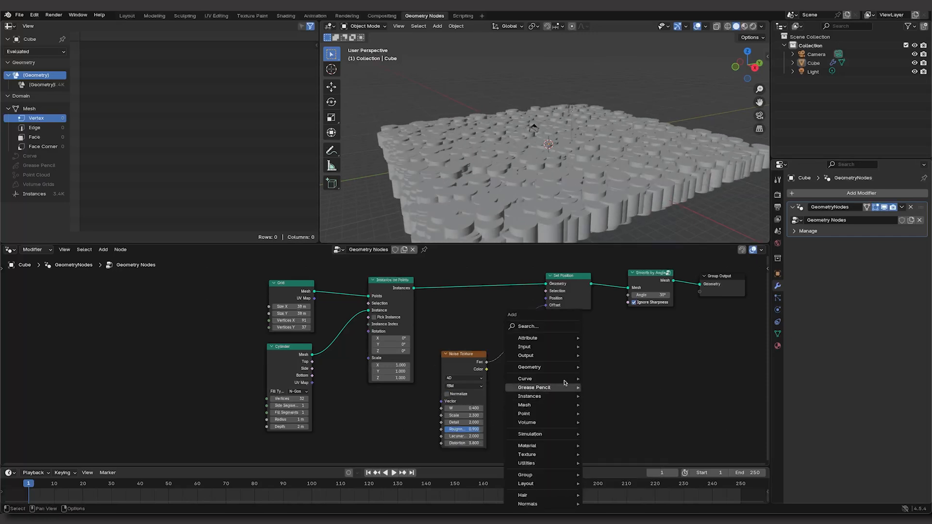
left_click(553, 330)
type("combie")
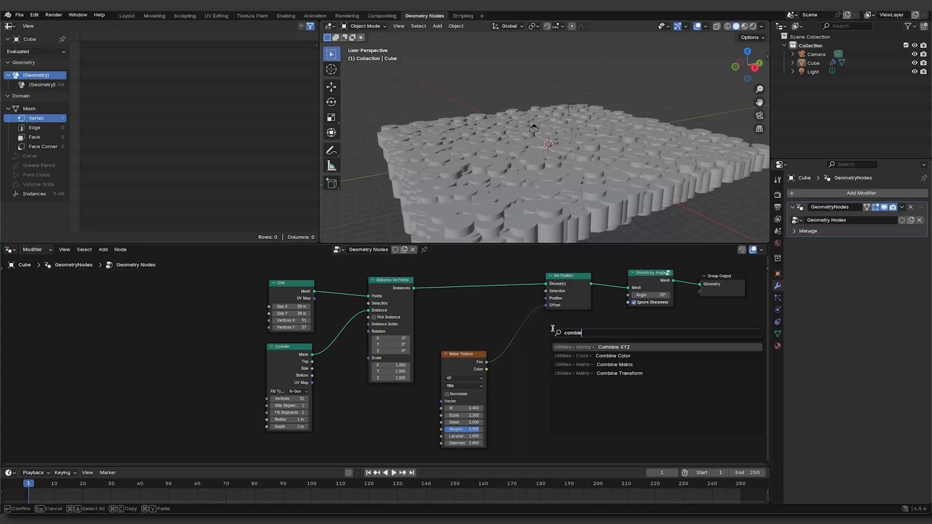
left_click(609, 346)
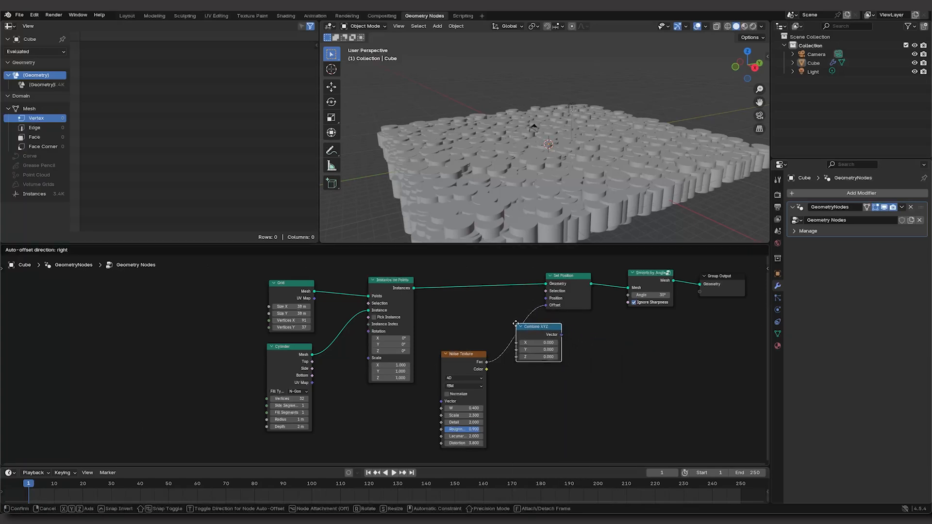
left_click(548, 335)
mouse_move(520, 344)
left_mouse_down()
mouse_move(514, 353)
mouse_move(524, 359)
left_mouse_up()
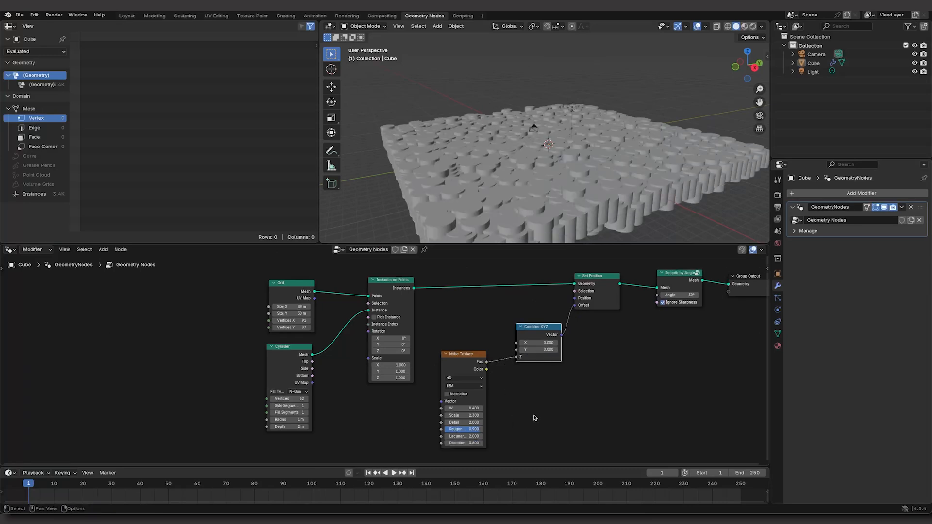
Step: Set the Noise Texture's Distortion to 18.2 and the Cylinder node's Depth to 4.2 m
middle_click_drag(536, 409, 533, 402)
mouse_move(602, 185)
middle_mouse_down()
mouse_move(605, 173)
mouse_move(605, 181)
middle_mouse_up()
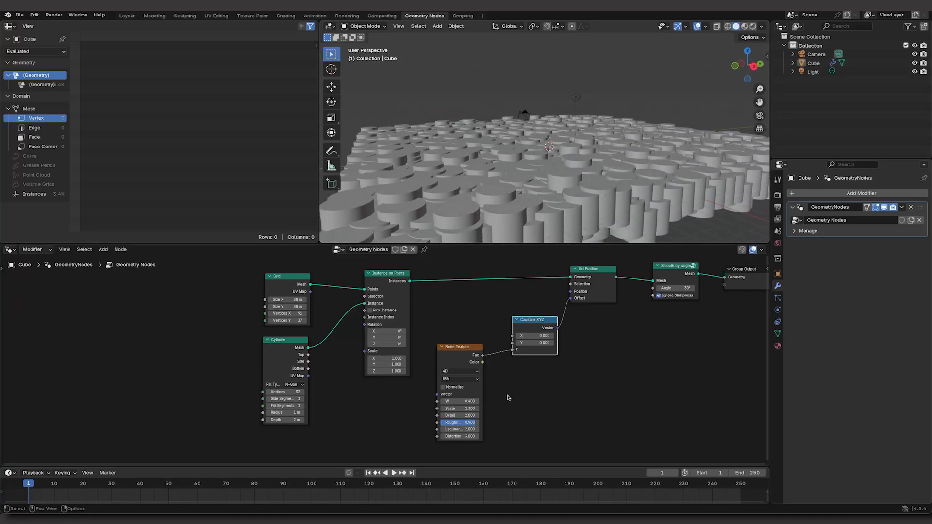
left_click_drag(458, 436, 617, 436)
middle_click_drag(381, 407, 420, 403)
left_click_drag(336, 418, 364, 417)
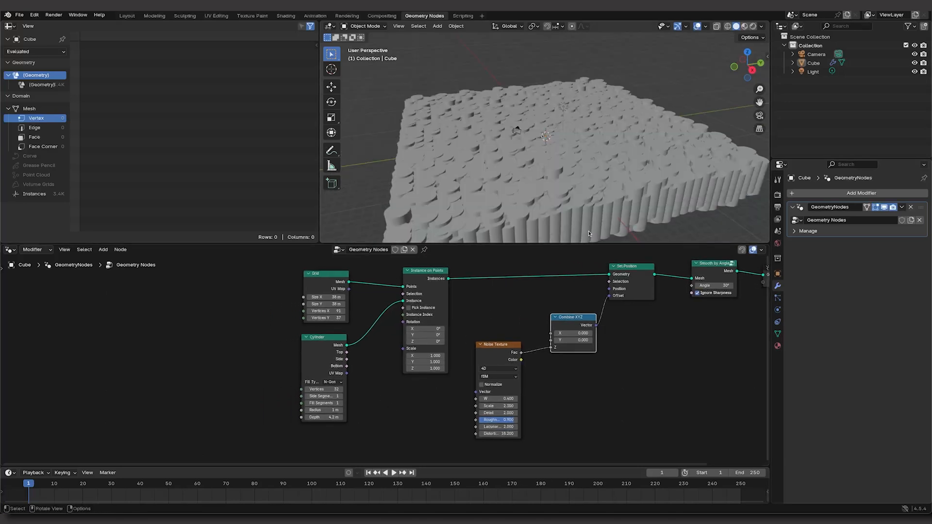
Step: Switch to the Layout workspace and hide the Cube object in the viewport
left_click(127, 15)
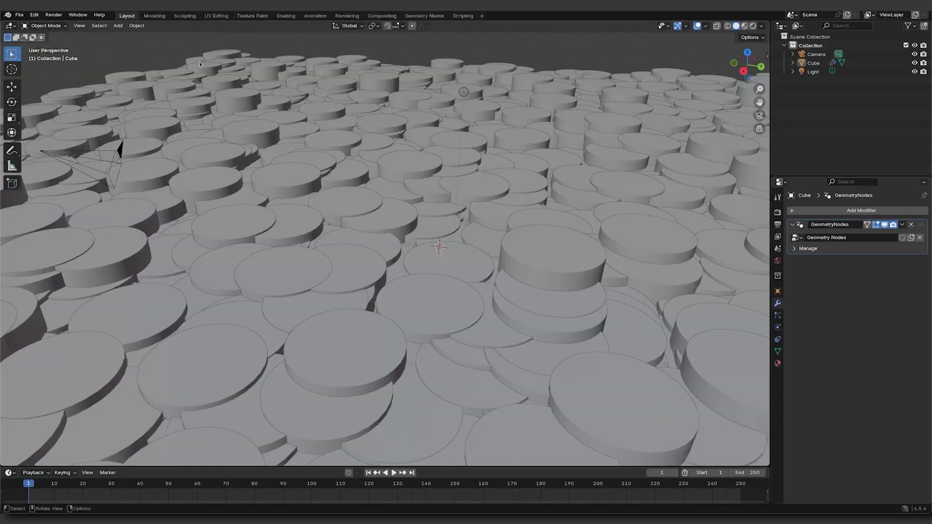
scroll(267, 131, "down", 8)
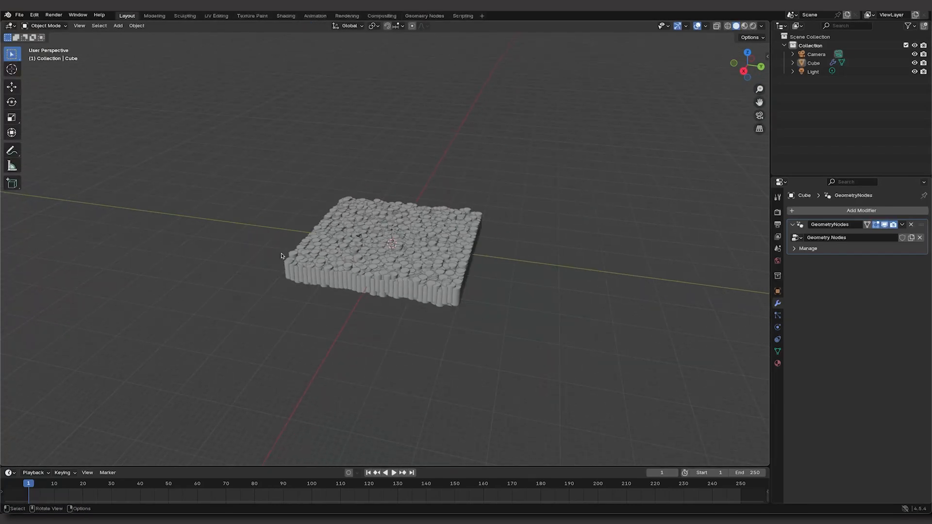
left_click(915, 63)
Step: Add an Ico Sphere mesh to the scene and scale it up
key("shift+a")
left_click(446, 257)
type("ico")
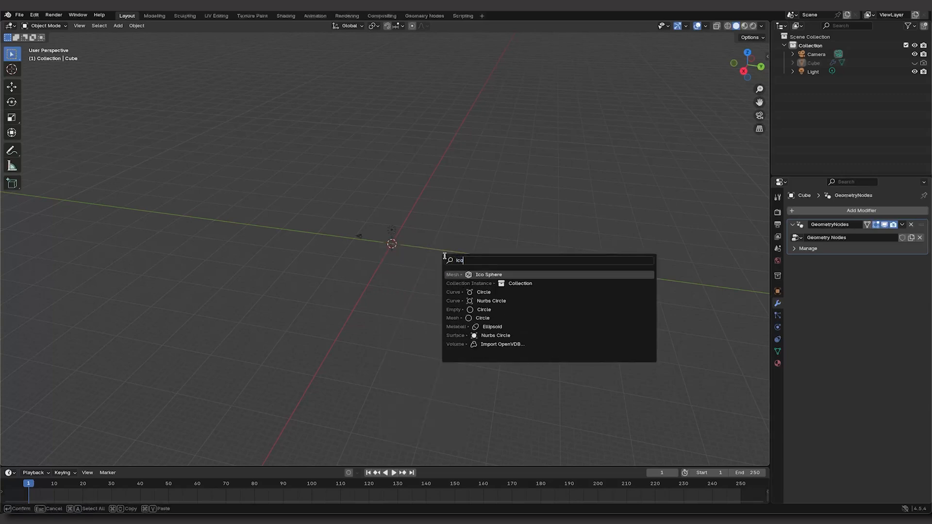
key("Return")
key("s")
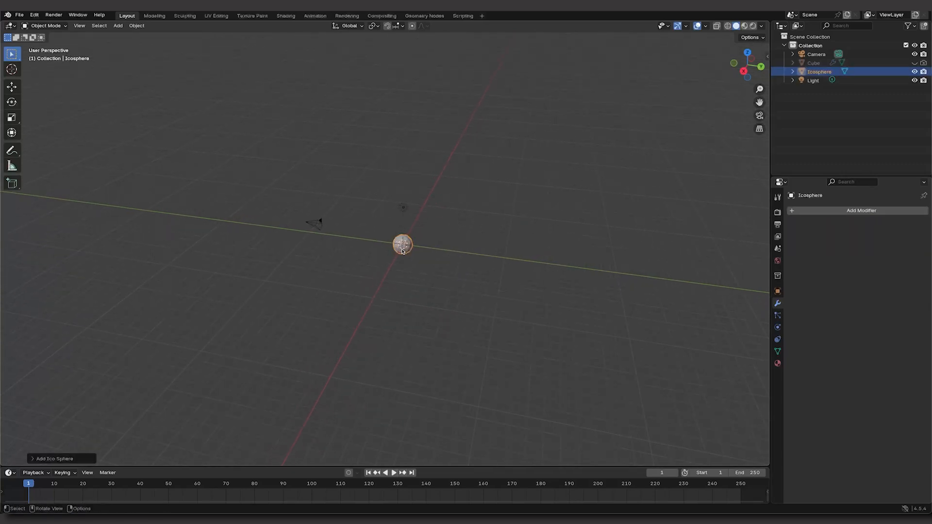
left_click(529, 248)
middle_click_drag(528, 247, 439, 259)
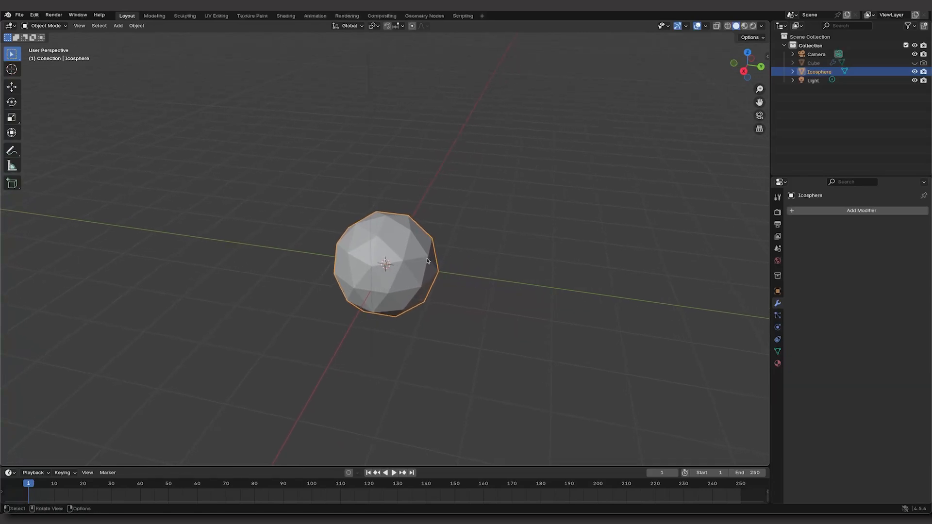
Step: In Edit Mode with face selection, inset all faces of the Icosphere individually by a small thickness
key("Tab")
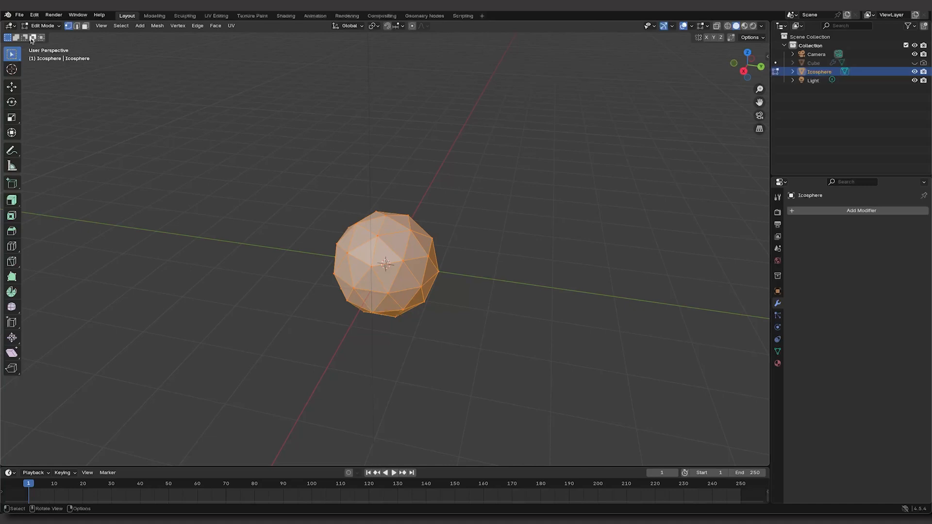
left_click(87, 28)
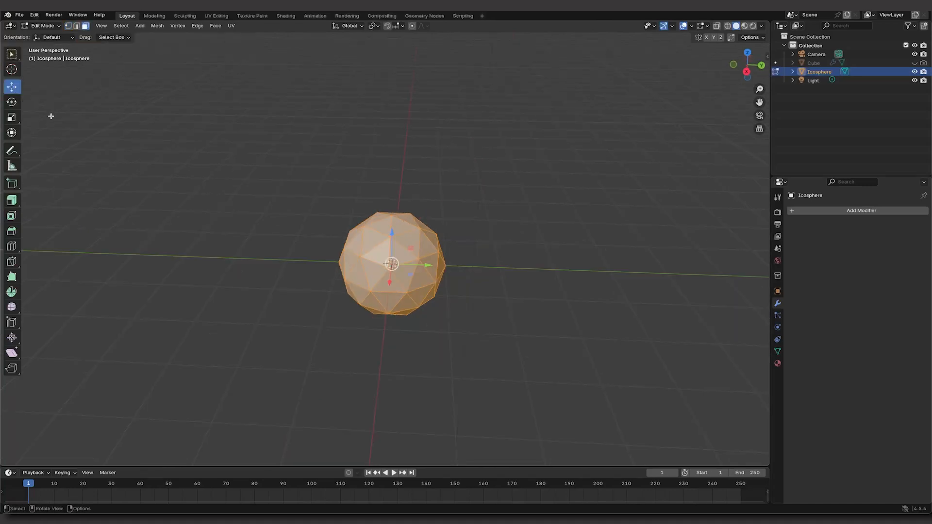
left_click(12, 215)
left_click(393, 247)
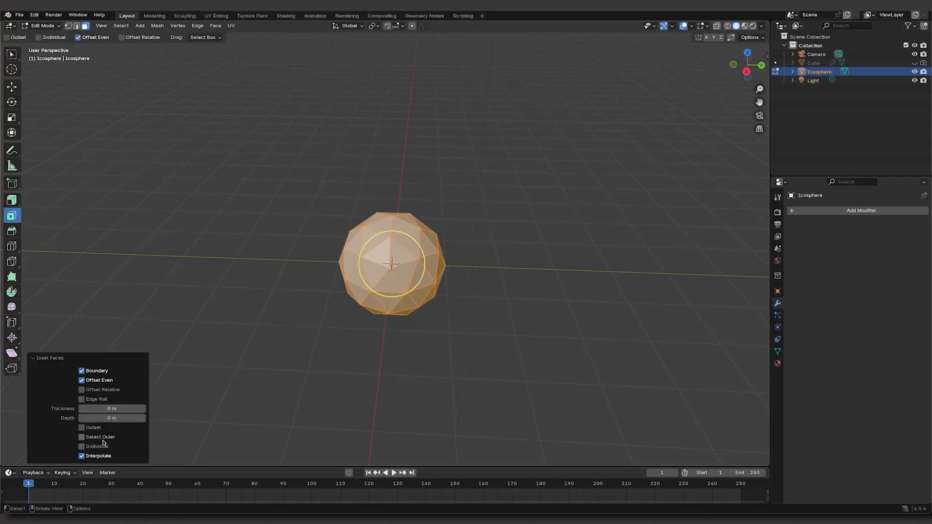
left_click_drag(111, 408, 127, 408)
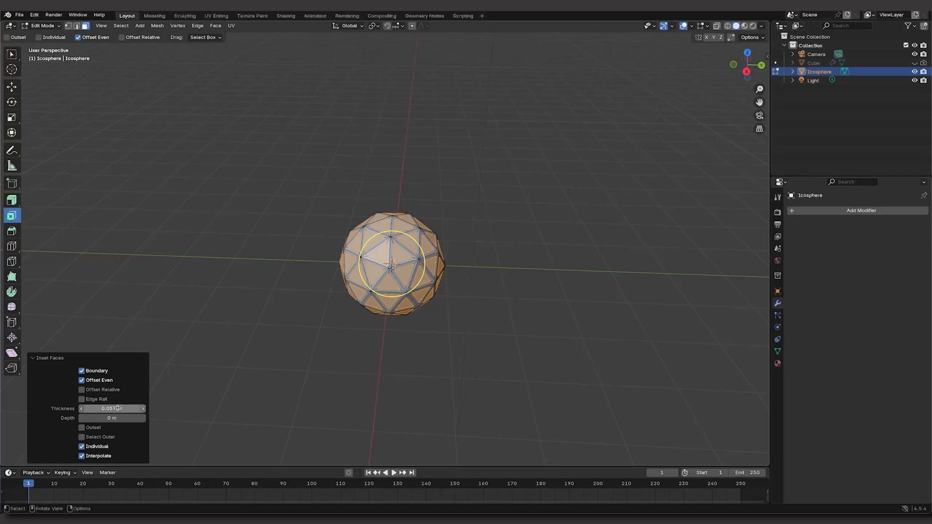
Step: Extrude the inset sphere faces outward along their normals and return to Object Mode
left_click(14, 204)
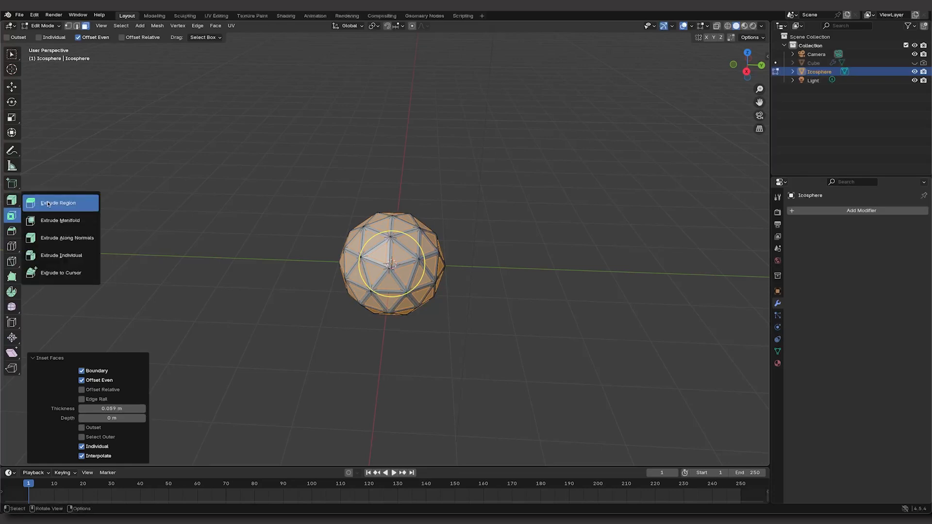
left_click(56, 238)
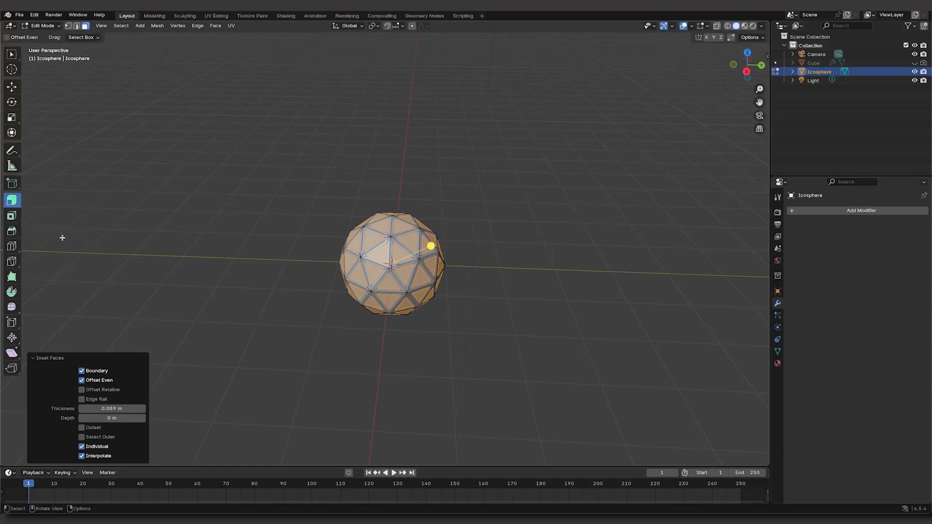
left_click_drag(430, 245, 460, 239)
left_click(44, 26)
left_click(42, 35)
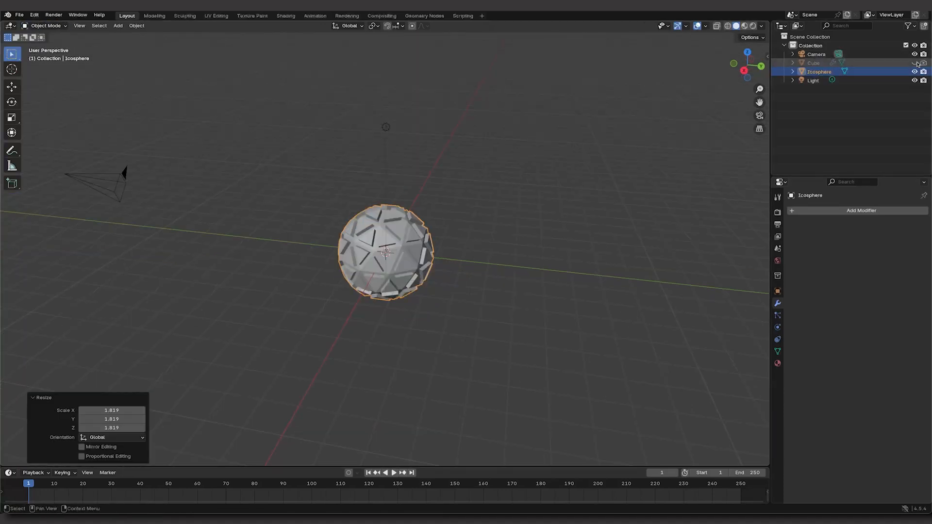
Step: Unhide the Cube and bring the Icosphere into its geometry node tree as an Object Info node set to Relative
left_click(915, 63)
left_click(814, 63)
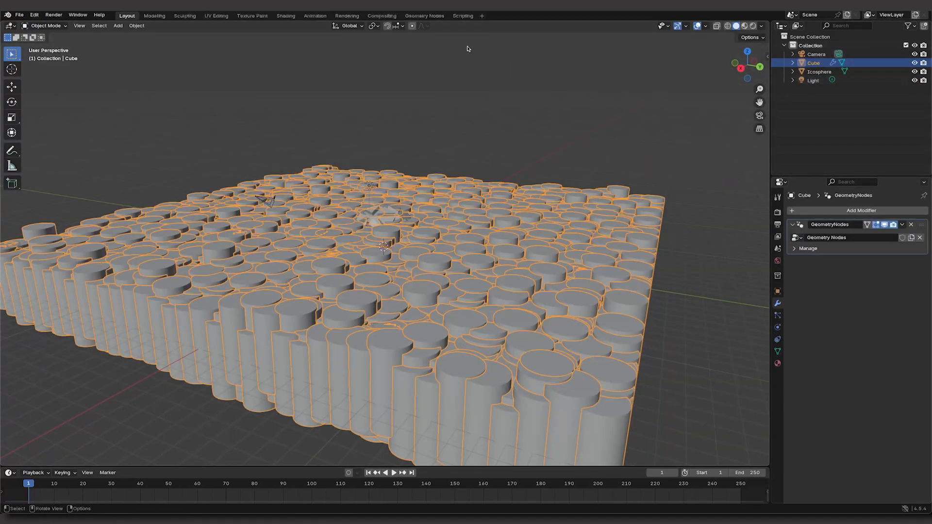
left_click(425, 16)
middle_click_drag(526, 291, 441, 291)
left_click_drag(814, 72, 286, 431)
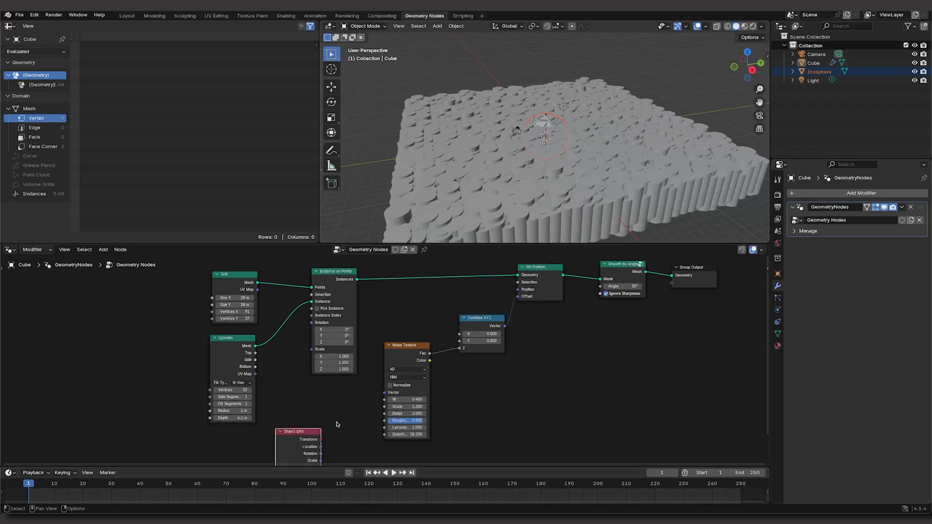
middle_click_drag(346, 416, 361, 380)
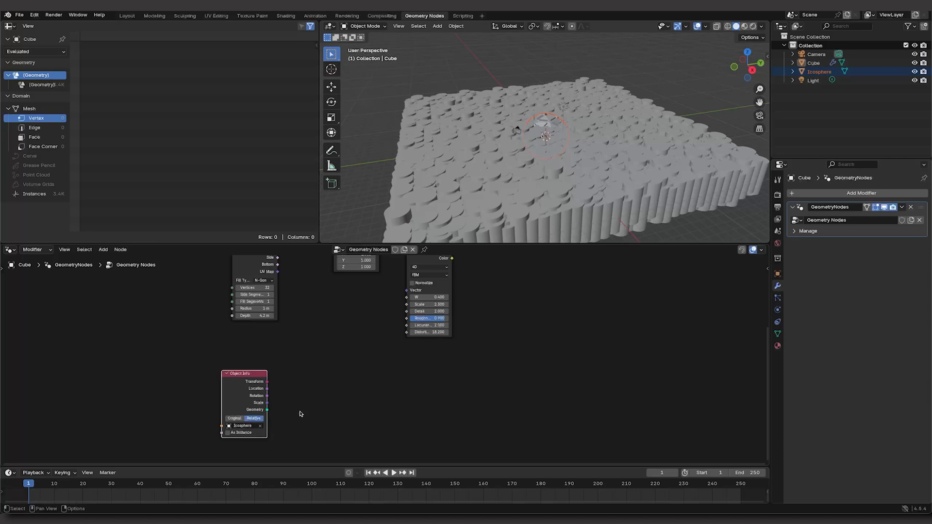
Step: Add a Geometry Proximity node beside Object Info and feed the Icosphere's Geometry output into it
key("shift+a")
type("ge")
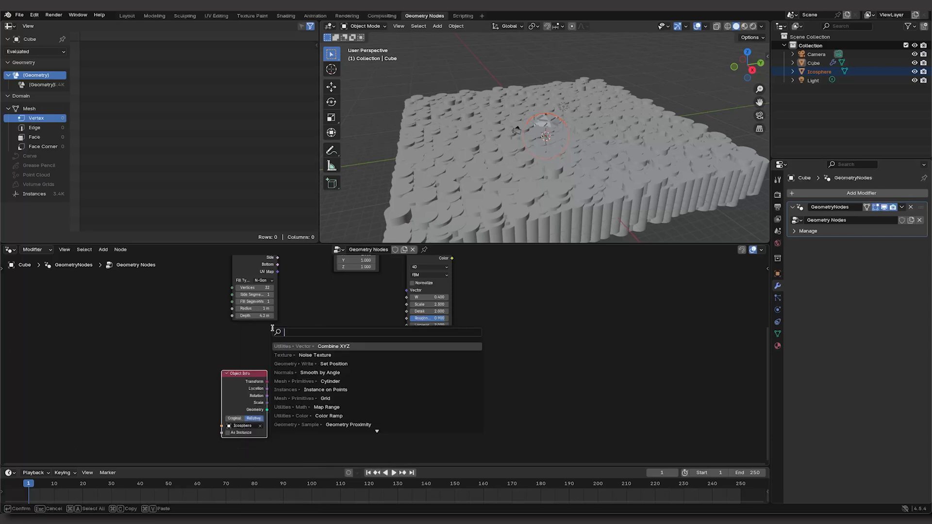
type("o")
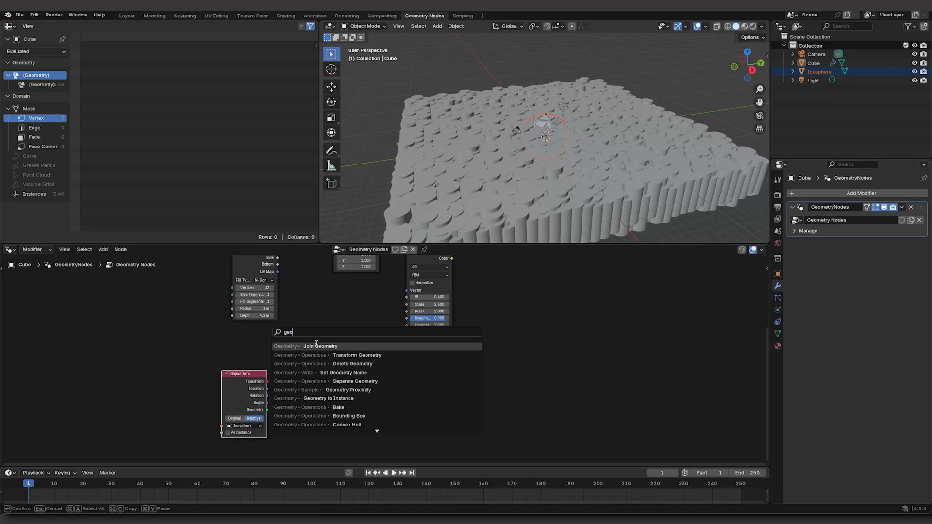
left_click(373, 390)
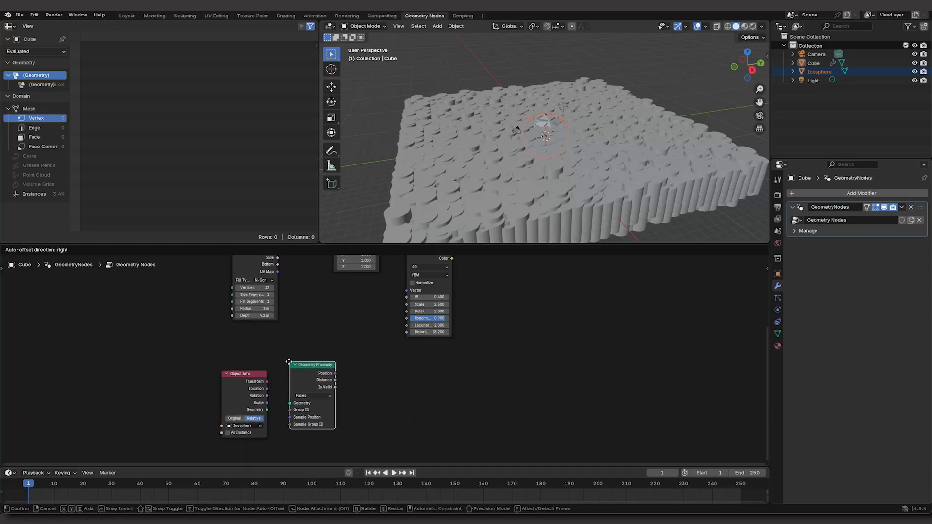
left_click(290, 374)
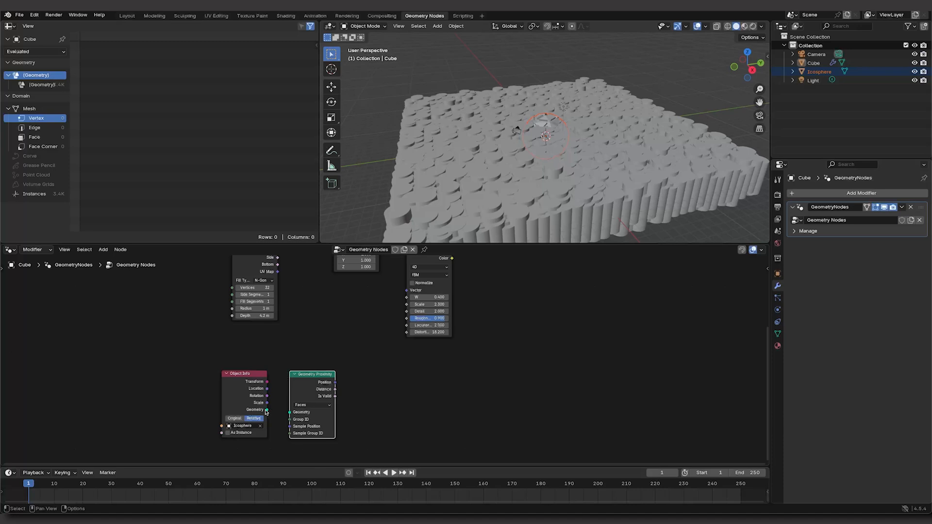
left_click_drag(266, 412, 290, 412)
Step: Connect the Distance output of Geometry Proximity to the Scale input of Instance on Points
scroll(296, 413, "up", 1)
left_click_drag(350, 408, 438, 274)
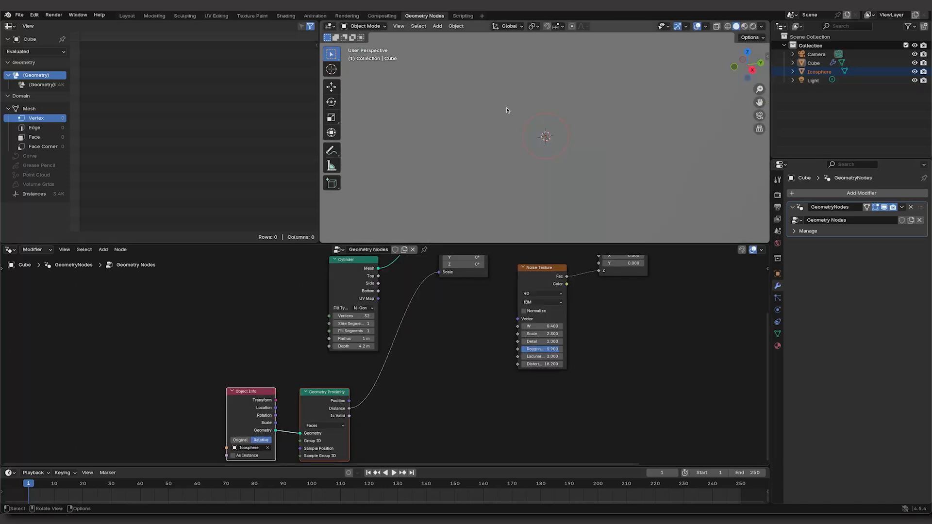
scroll(502, 117, "down", 6)
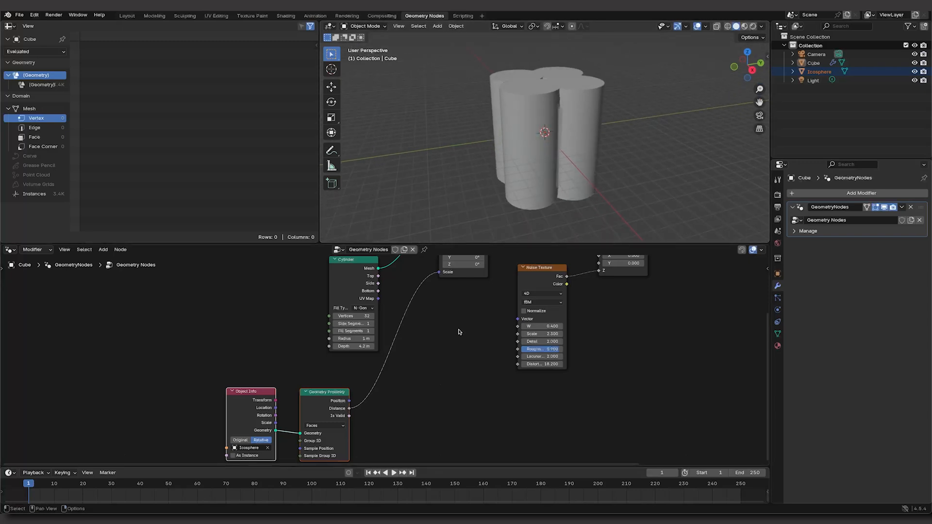
Step: Reduce the Cylinder node to a Radius of 0.1 m and a Depth of 0.7 m
middle_click_drag(502, 287, 508, 287)
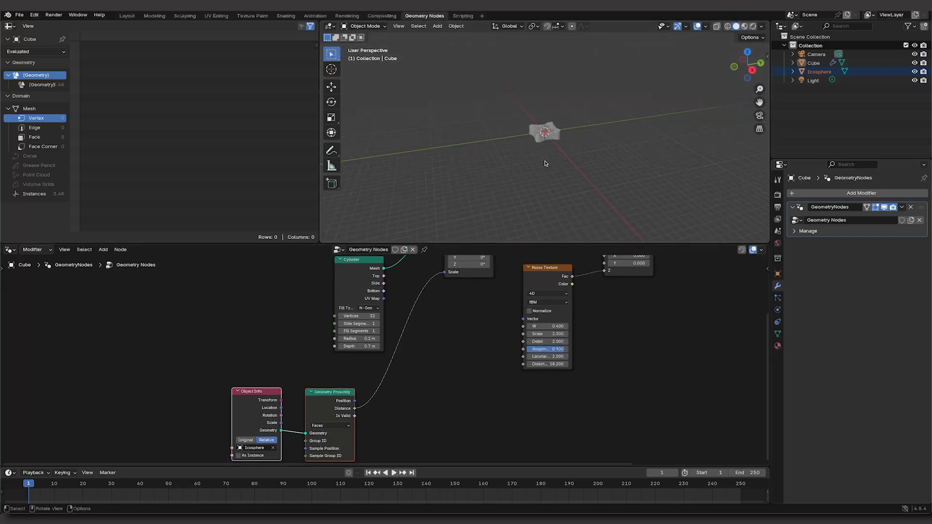
key("s")
middle_click_drag(541, 188, 539, 183)
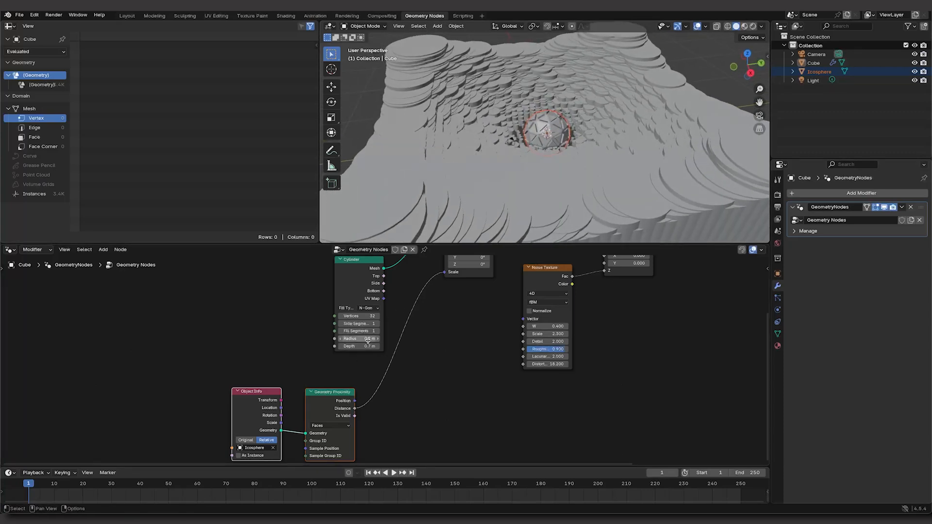
scroll(508, 192, "down", 3)
Step: Select the Icosphere and move it vertically along the Z axis within the cylinder field
left_click(542, 128)
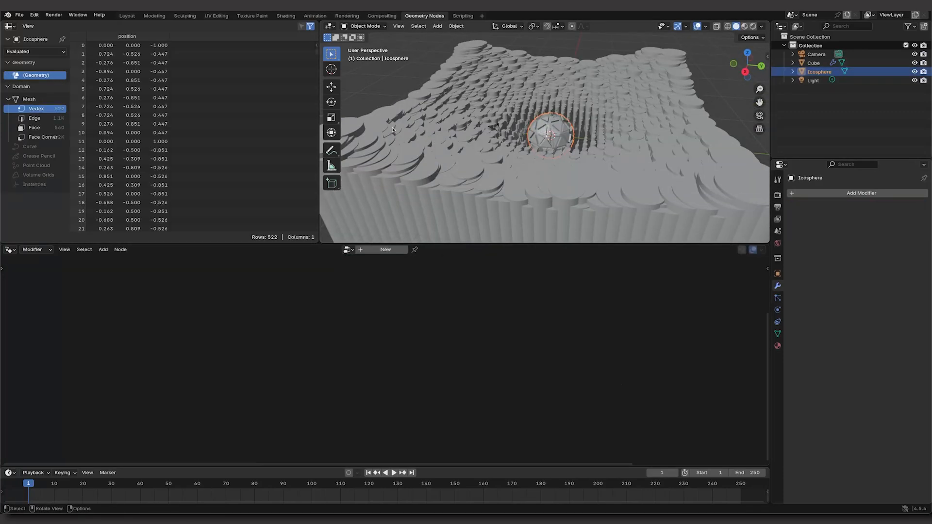
key("g")
key("z")
left_click_drag(552, 224, 552, 106)
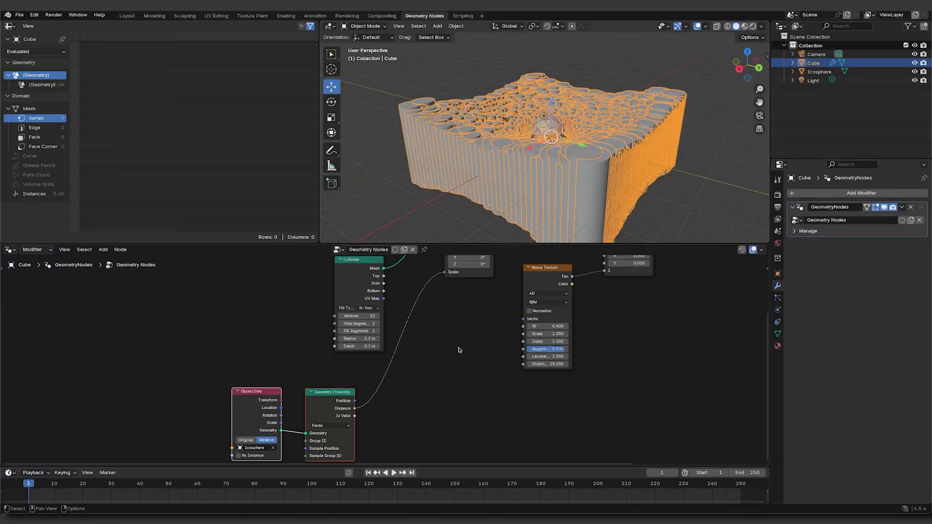
Step: Insert a Map Range node on the link between Geometry Proximity's Distance and Instance on Points' Scale
left_click(458, 351)
key("shift+a")
mouse_move(450, 335)
type("map")
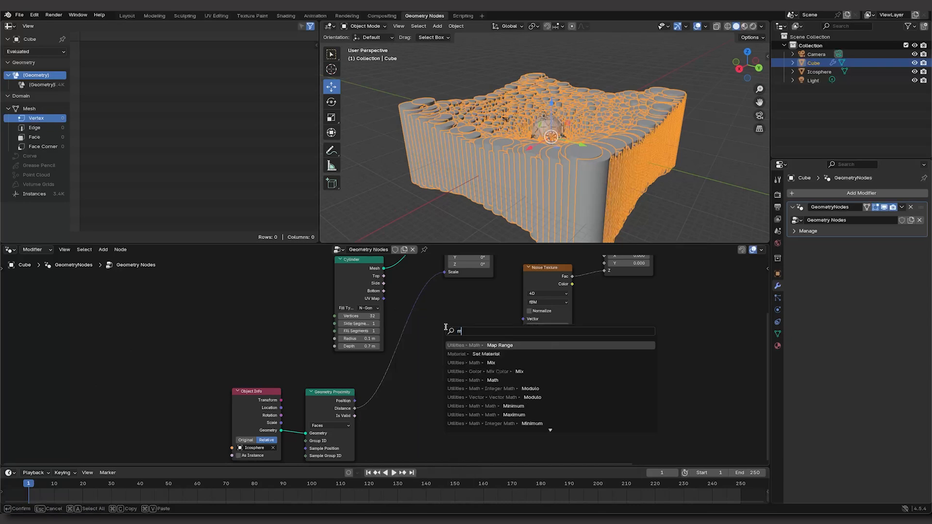
left_click(494, 345)
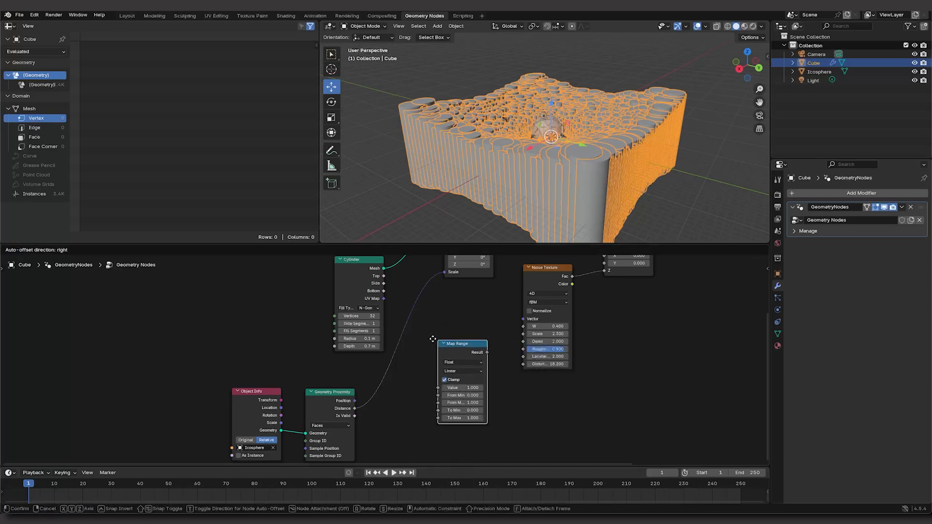
left_click(414, 335)
Step: Tune the Map Range node with From Max 5, To Min -0.8 and To Max 7
scroll(582, 125, "up", 5)
scroll(565, 156, "up", 1)
middle_click_drag(565, 155, 561, 169)
left_click_drag(417, 391, 436, 406)
left_click_drag(406, 398, 398, 398)
middle_click_drag(548, 116, 544, 146)
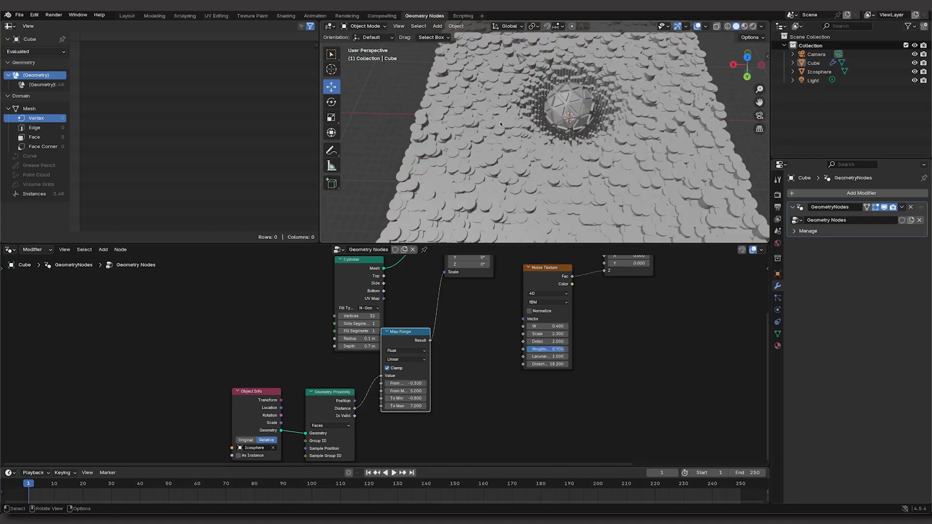
Step: Reposition the Icosphere over the field and retune Map Range to From Min 0.3, From Max 10.8 and To Min -0.1
left_click(567, 104)
left_click_drag(572, 129, 572, 209)
middle_click_drag(572, 209, 622, 160)
left_click_drag(605, 80, 613, 158)
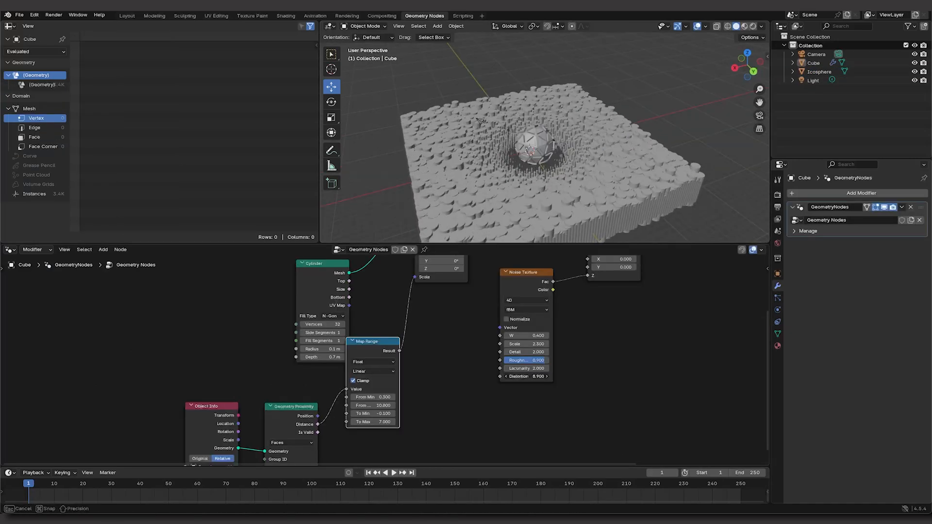
Step: Set the Noise Texture's Distortion to 0 and insert a keyframe for it at frame 1
left_click_drag(527, 360, 531, 361)
key("Return")
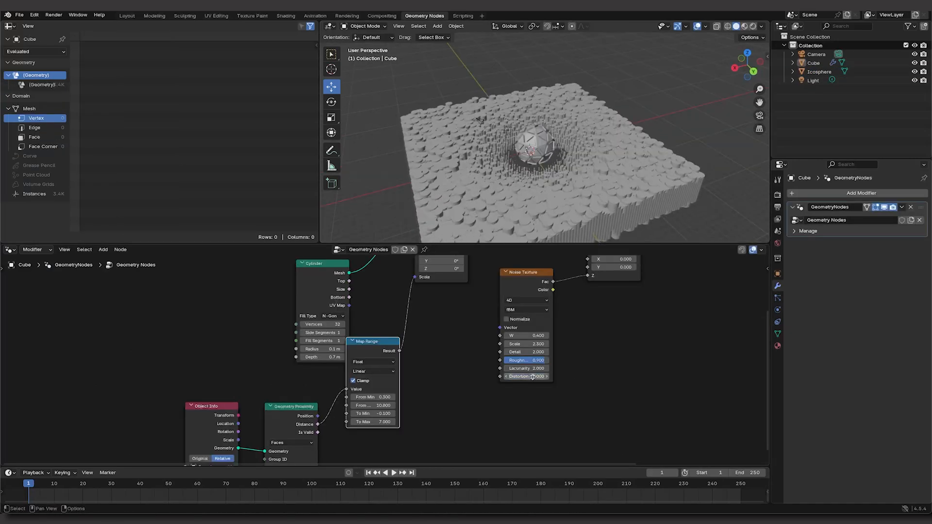
right_click(536, 378)
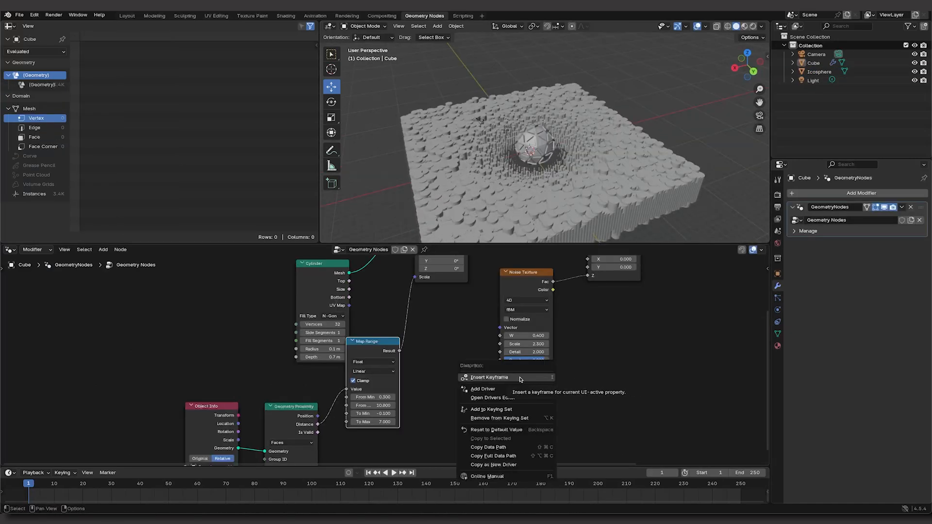
left_click(520, 378)
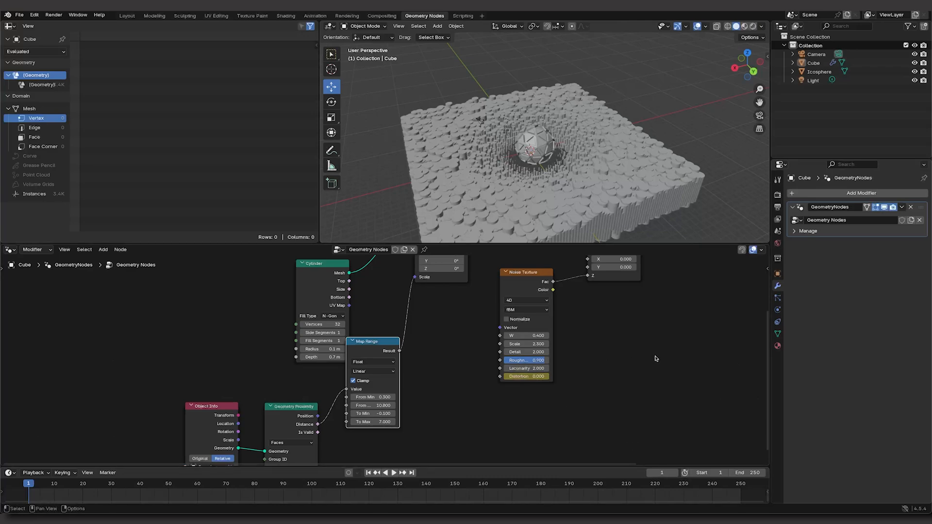
Step: At frame 250, raise the Noise Texture's Distortion and insert a second keyframe for it
key("shift+Right")
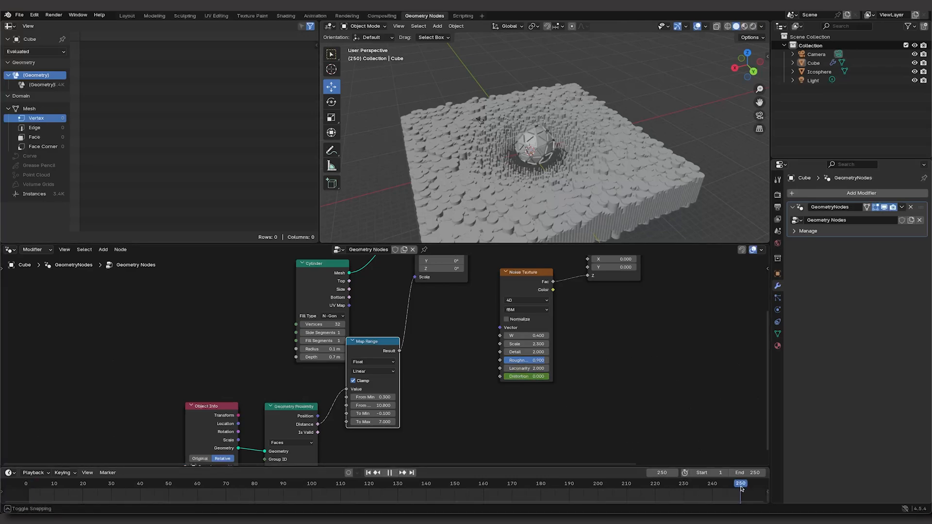
left_click_drag(541, 374, 614, 374)
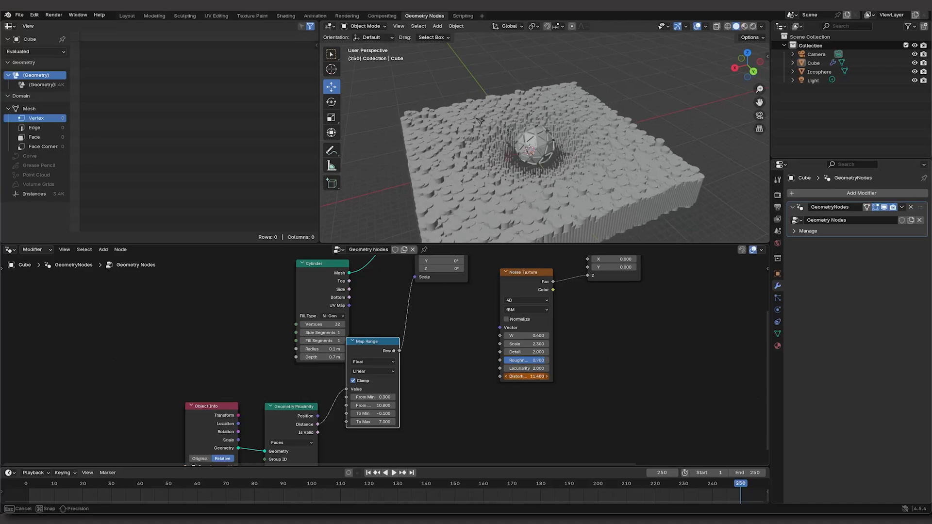
right_click(535, 376)
left_click(513, 378)
left_click(663, 378)
Step: In the Layout workspace, keyframe the Icosphere's Z location from -14.759 m at frame 1 to 1.2511 m at frame 50 and play it
left_click(637, 179)
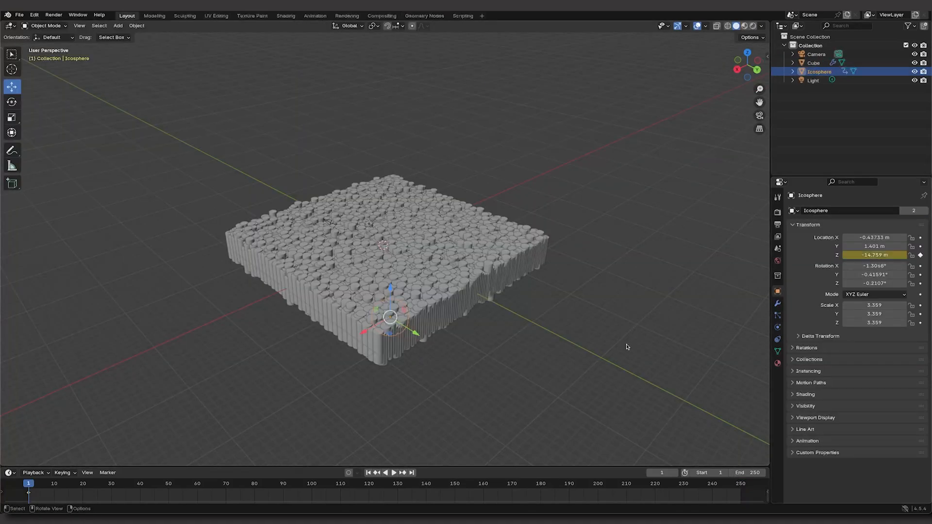
left_click_drag(898, 254, 923, 254)
key("i")
left_click(30, 485)
key("space")
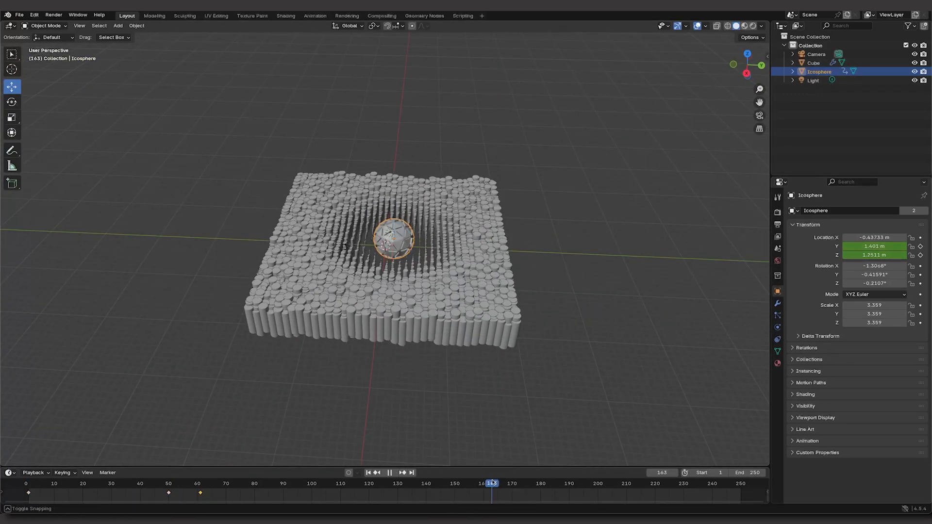
Step: Stop playback and keyframe the Icosphere's location and rotation at further frames, ending with Z -14.759 m at frame 250
key("space")
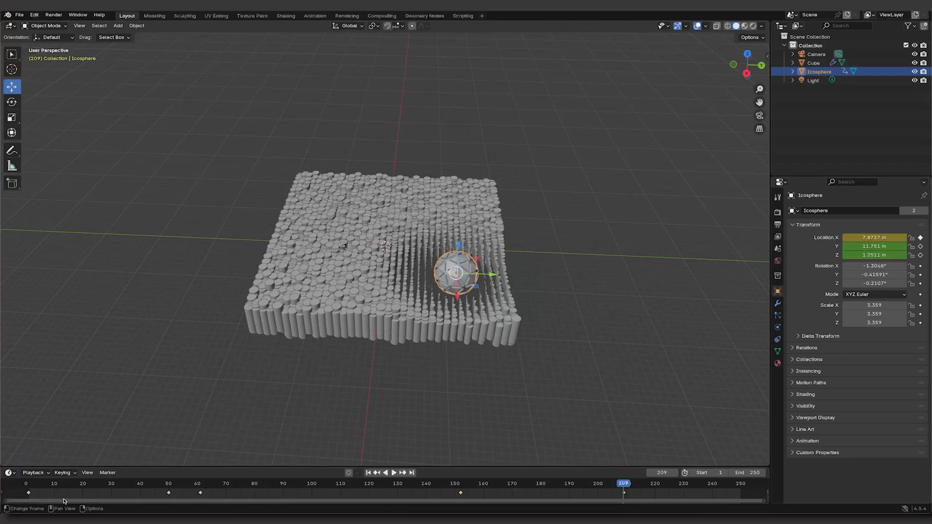
mouse_move(620, 486)
left_mouse_down()
mouse_move(510, 485)
mouse_move(615, 486)
left_mouse_up()
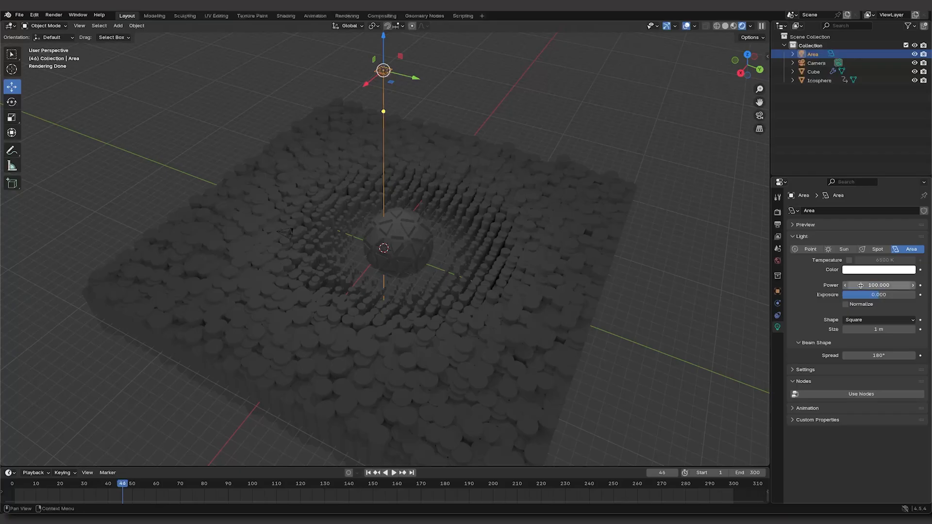
left_click_drag(860, 285, 893, 285)
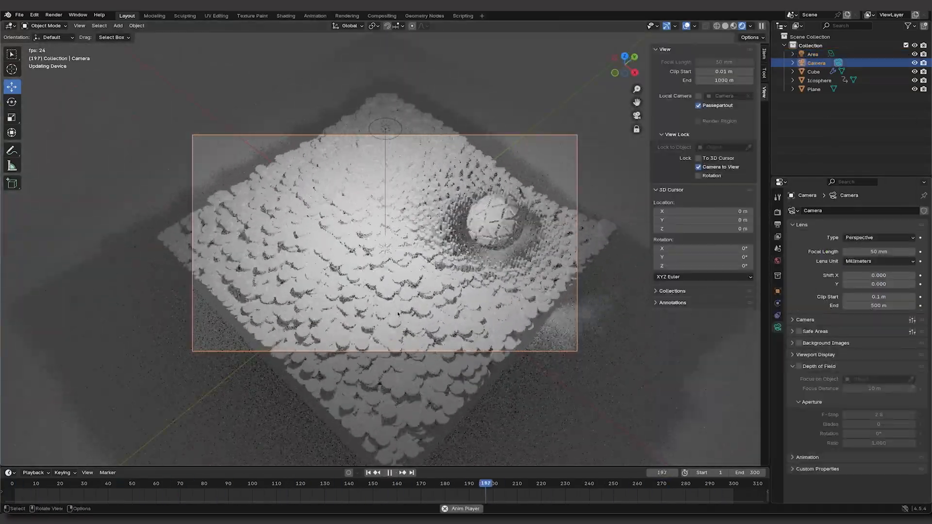
Step: Give the Icosphere a new material with a red Base Color and raise its Metallic value
left_click(778, 364)
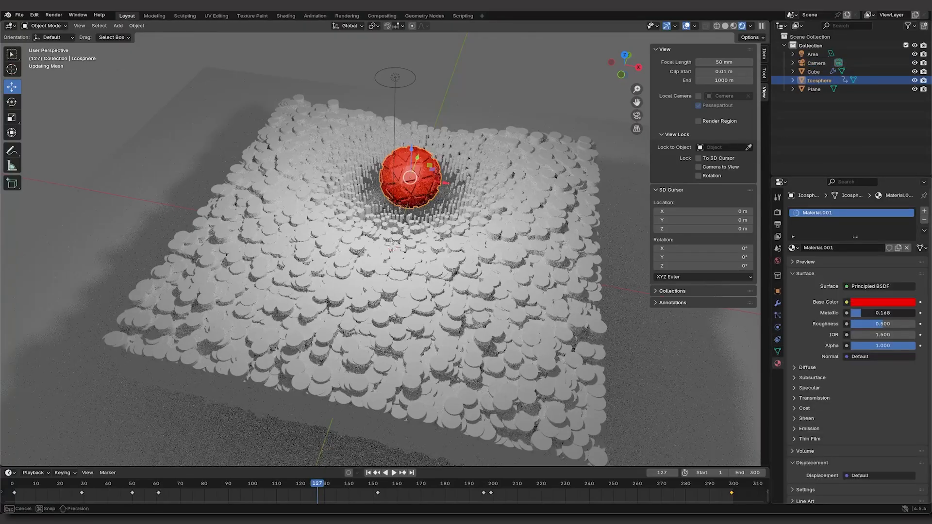
scroll(518, 238, "up", 5)
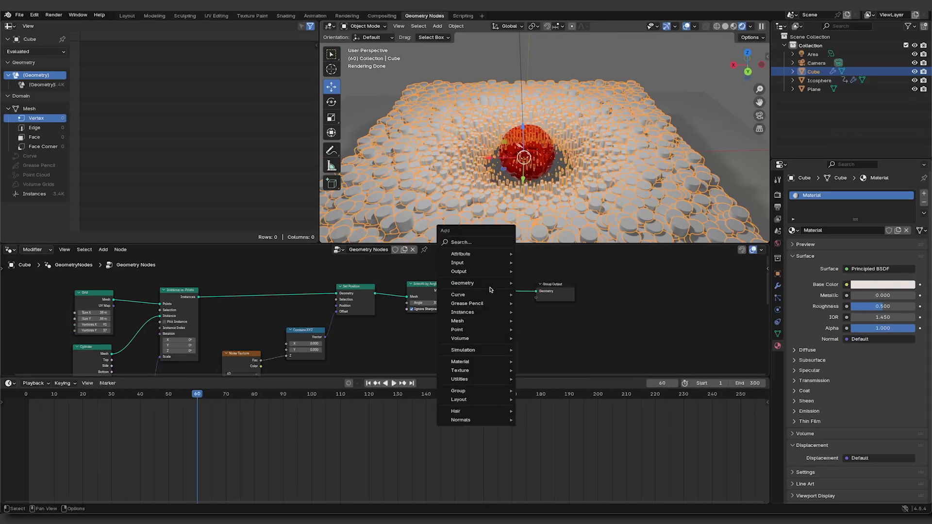
Step: In the Cube's geometry nodes, insert a Set Material node between Smooth by Angle and Group Output, and assign Material to it
left_click(475, 244)
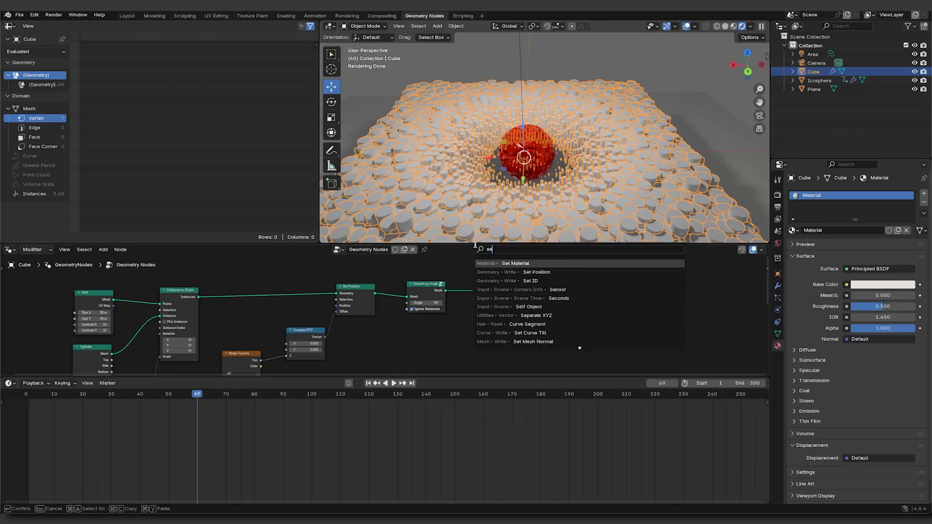
left_click(517, 263)
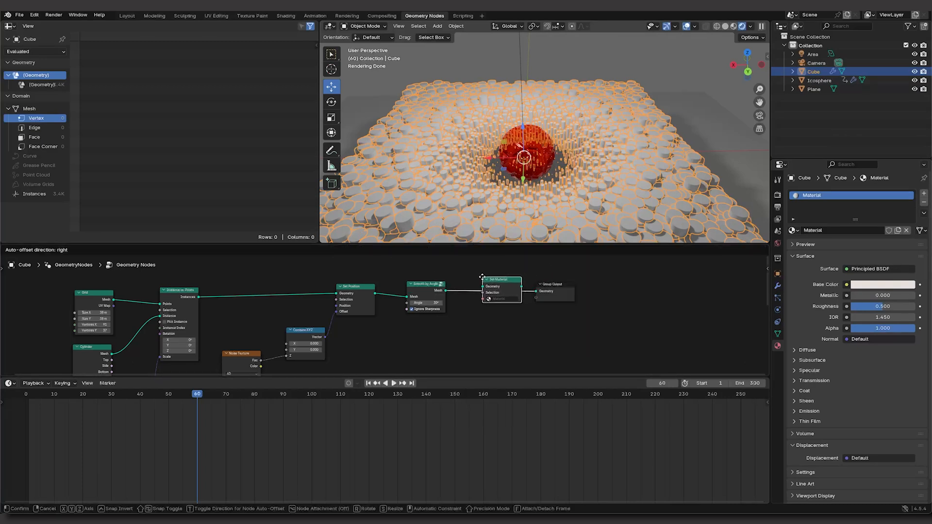
left_click(483, 281)
left_click(497, 300)
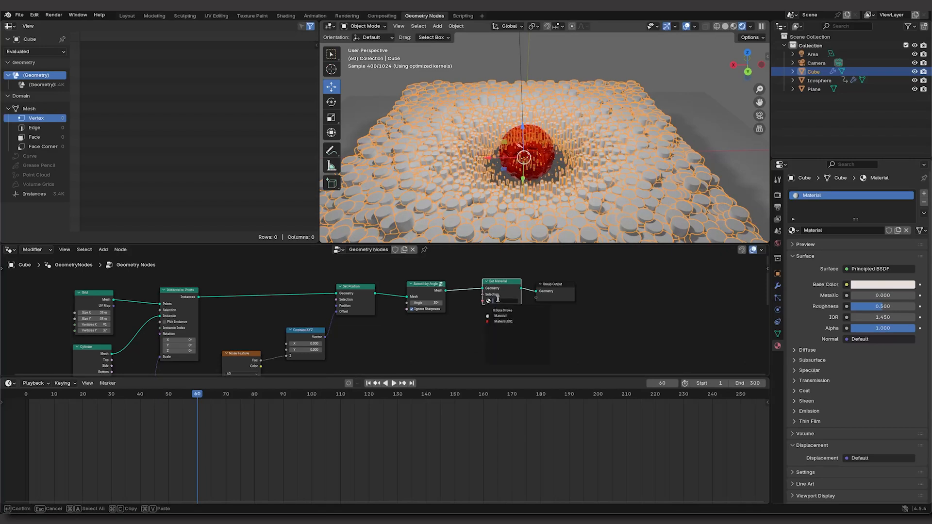
left_click(503, 315)
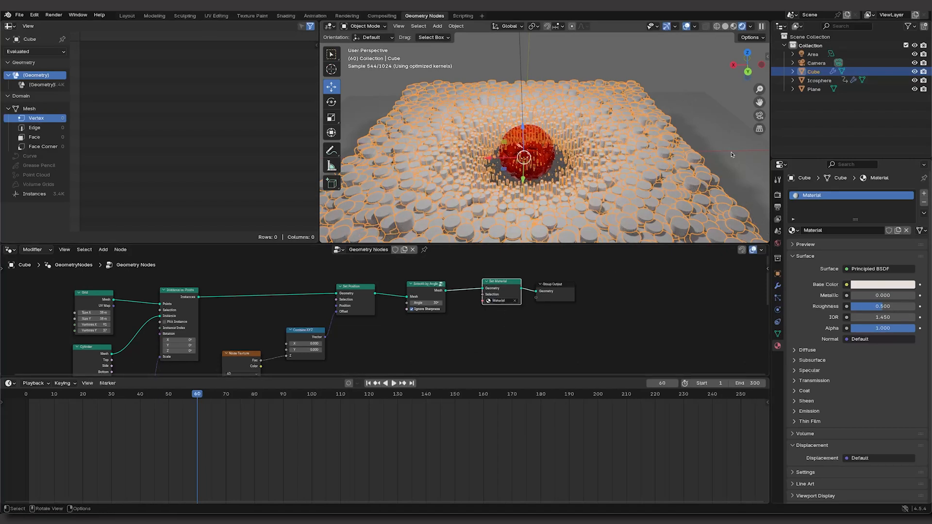